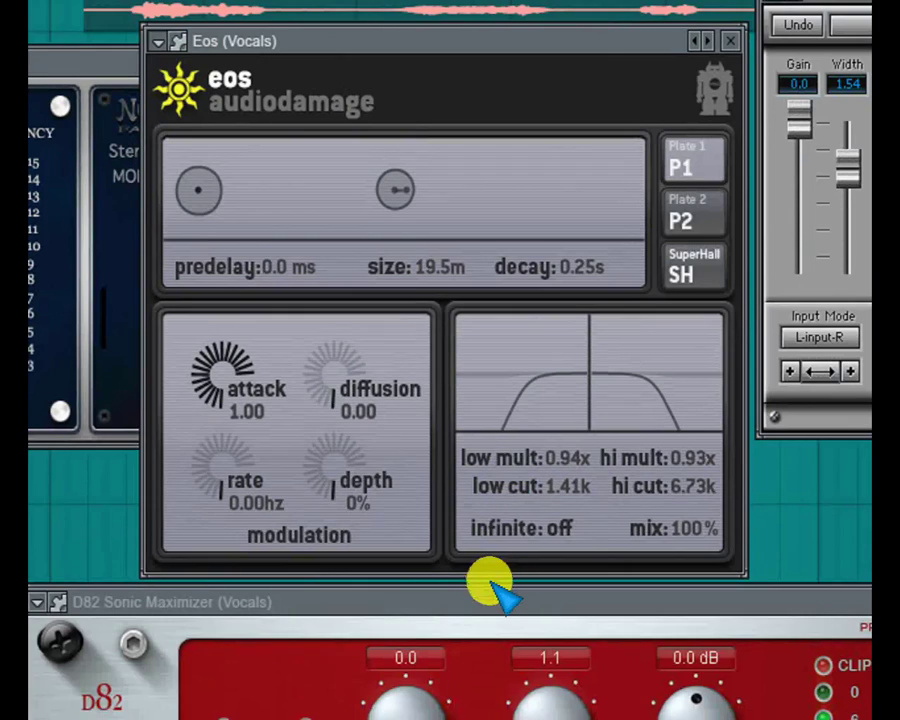
Reshape the Eos room graphic for Plate 1 to a size of 52.7 m and a decay of 0.25 s
{"action": "left_click", "coordinate": [488, 617]}
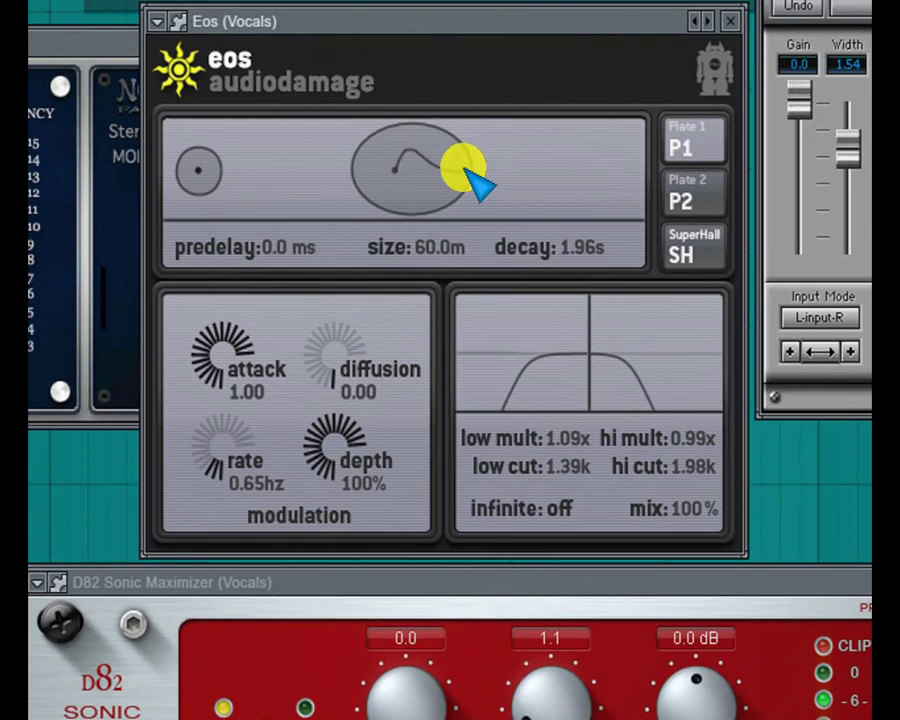
{"action": "left_click_drag", "start_coordinate": [463, 168], "coordinate": [325, 193]}
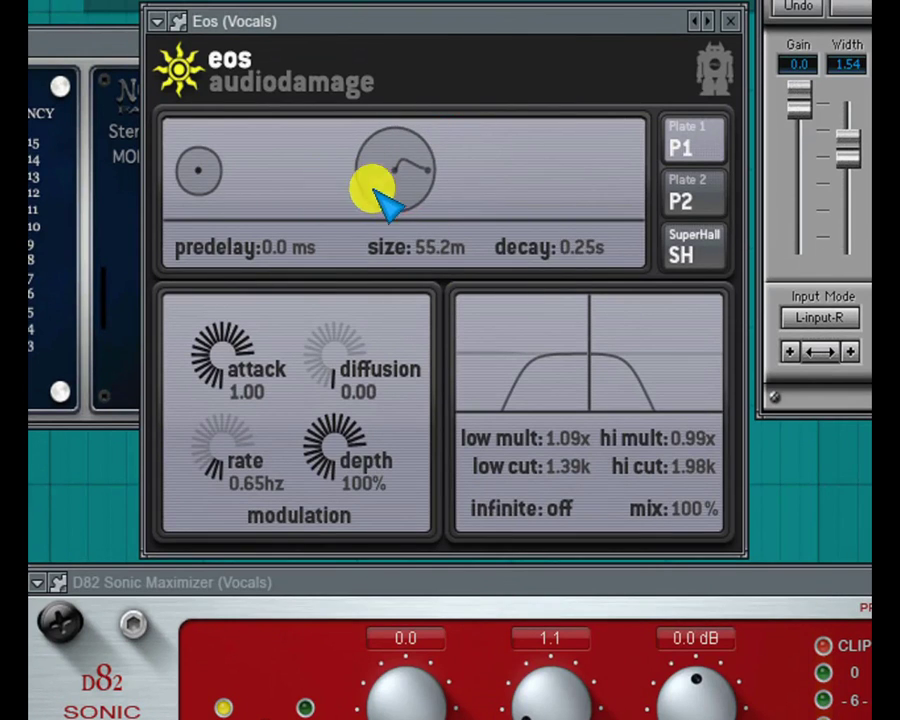
{"action": "left_click_drag", "start_coordinate": [432, 182], "coordinate": [365, 193]}
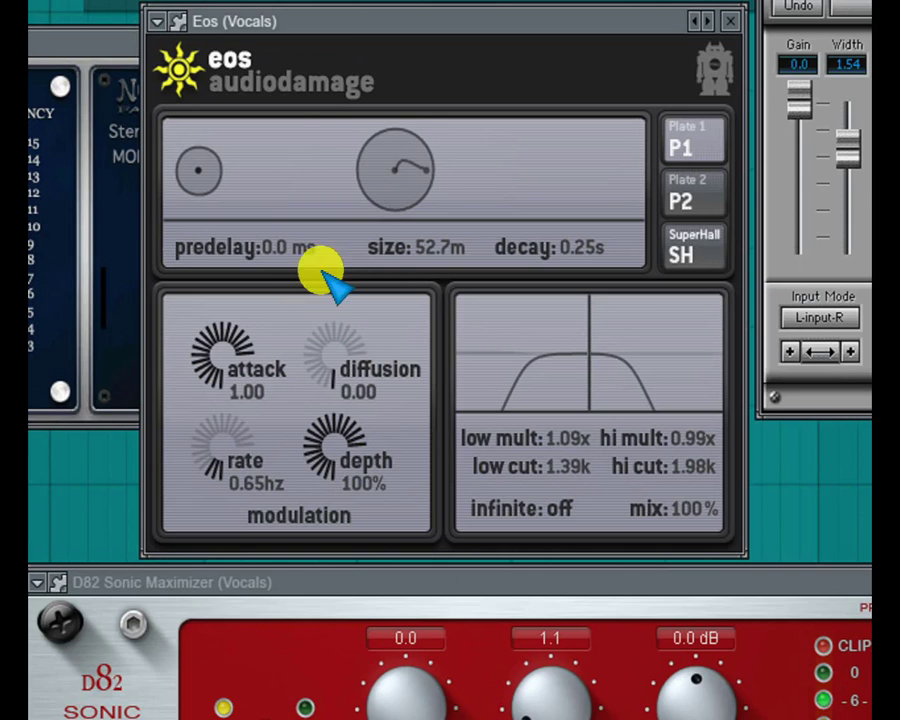
{"action": "scroll", "coordinate": [320, 146], "scroll_direction": "up", "scroll_amount": 1}
{"action": "scroll", "coordinate": [300, 150], "scroll_direction": "up", "scroll_amount": 1}
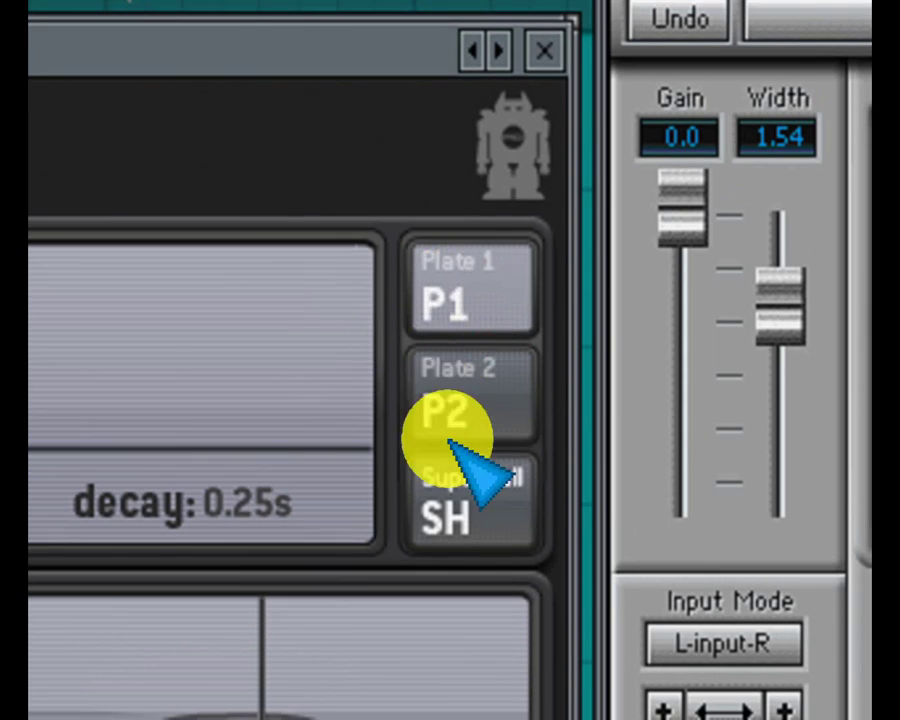
Compare the Plate 1 and Plate 2 reverb algorithms by alternating between them
{"action": "left_click", "coordinate": [456, 420]}
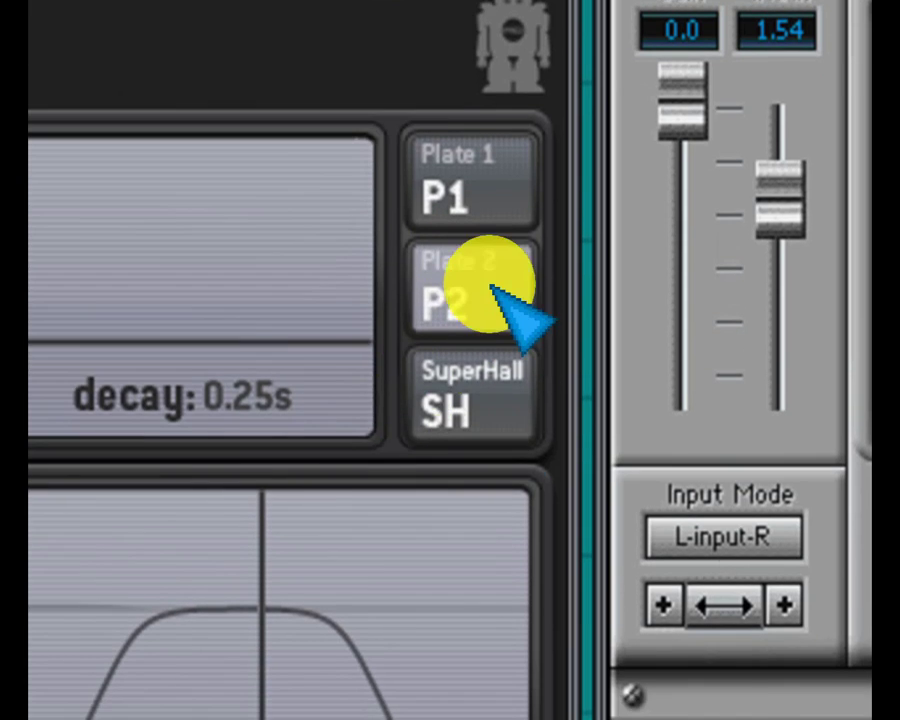
{"action": "left_click", "coordinate": [458, 192]}
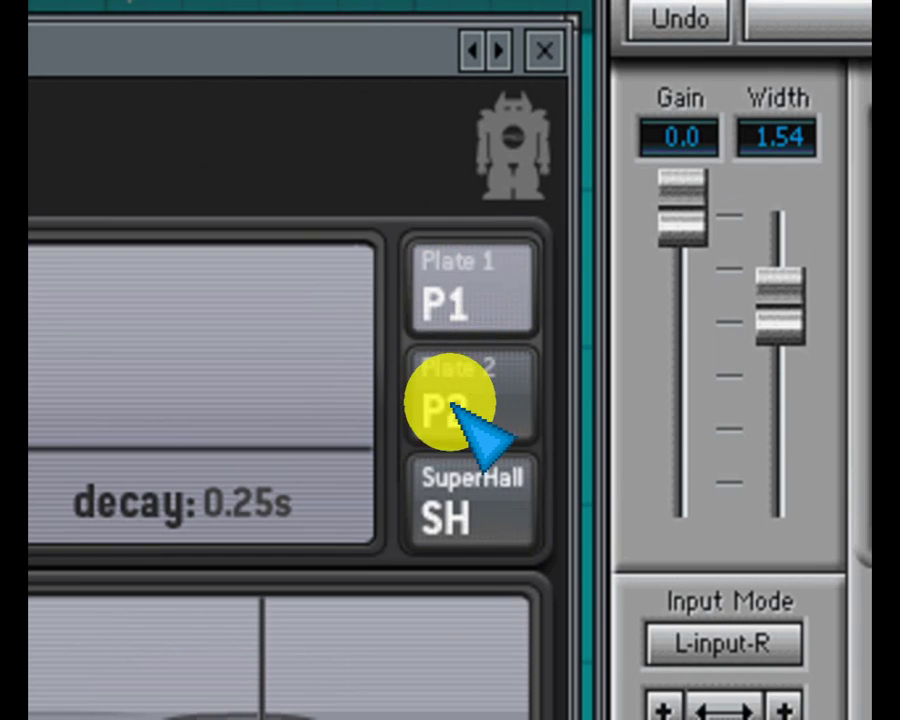
{"action": "left_click", "coordinate": [452, 417]}
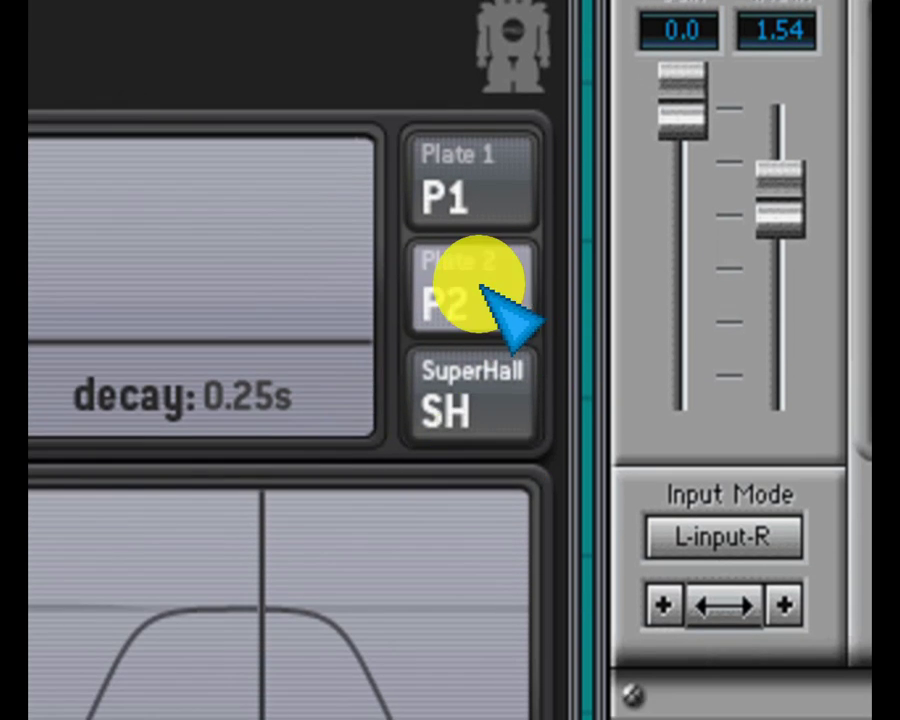
{"action": "left_click", "coordinate": [456, 188]}
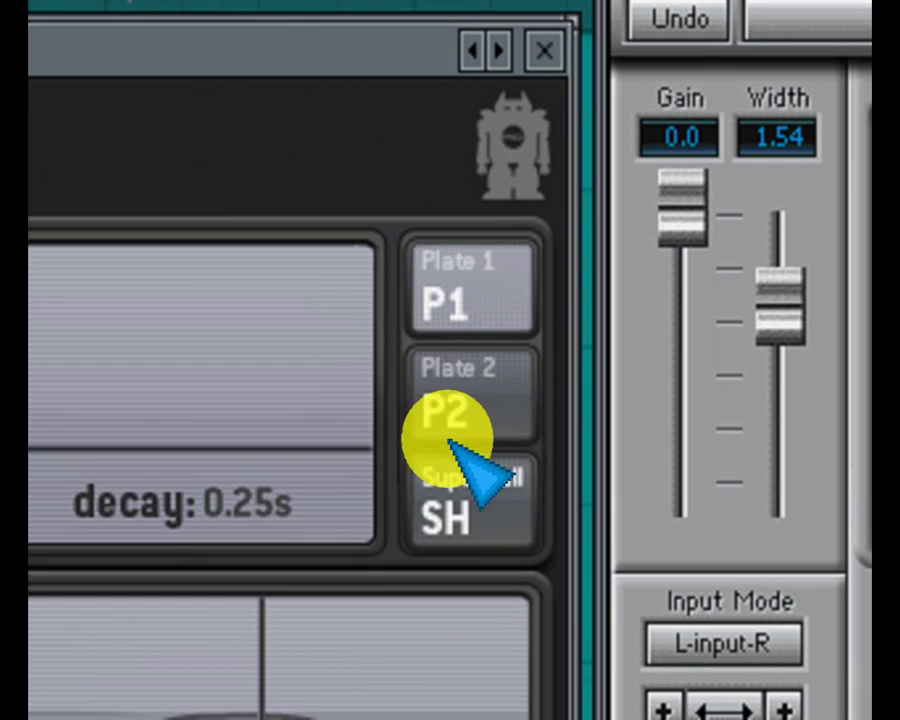
{"action": "left_click", "coordinate": [455, 418]}
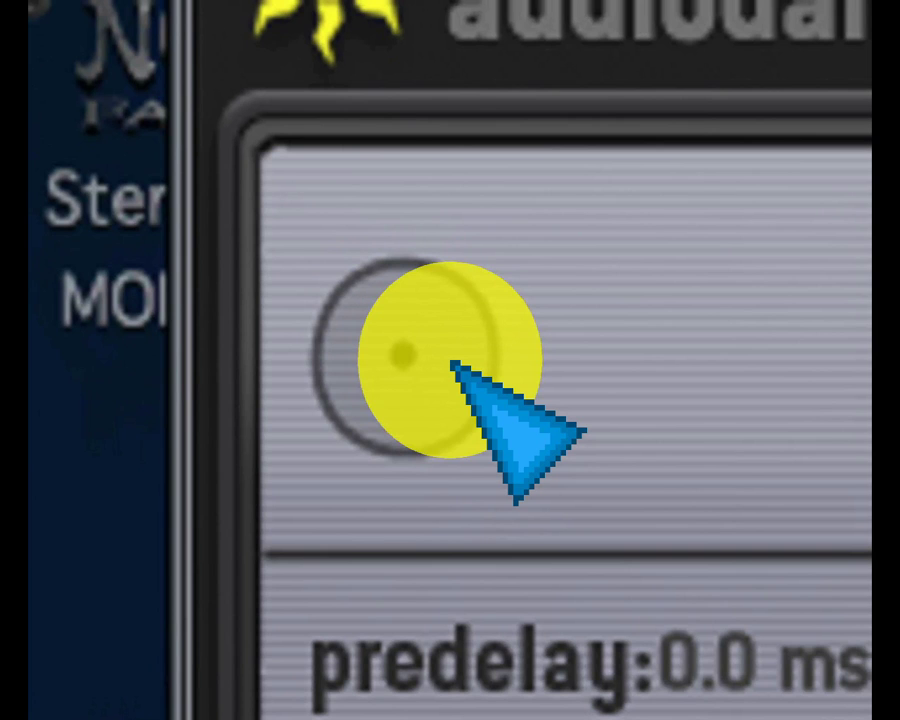
Raise the Eos predelay gradually to 18 ms and bring it back down to 0 ms
{"action": "left_click_drag", "start_coordinate": [452, 365], "coordinate": [291, 362]}
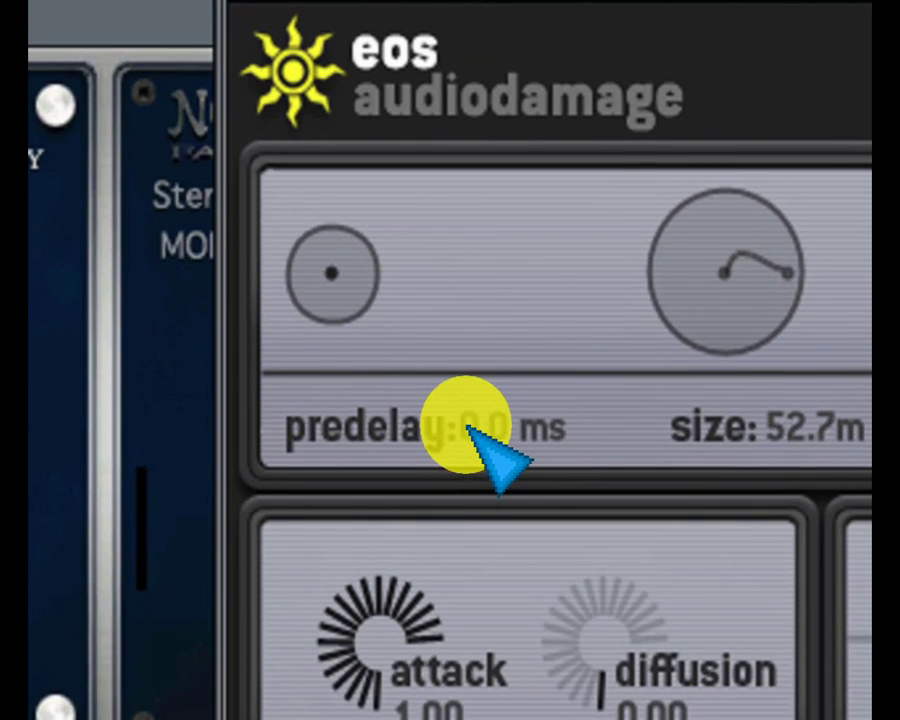
{"action": "left_click_drag", "start_coordinate": [467, 425], "coordinate": [432, 455]}
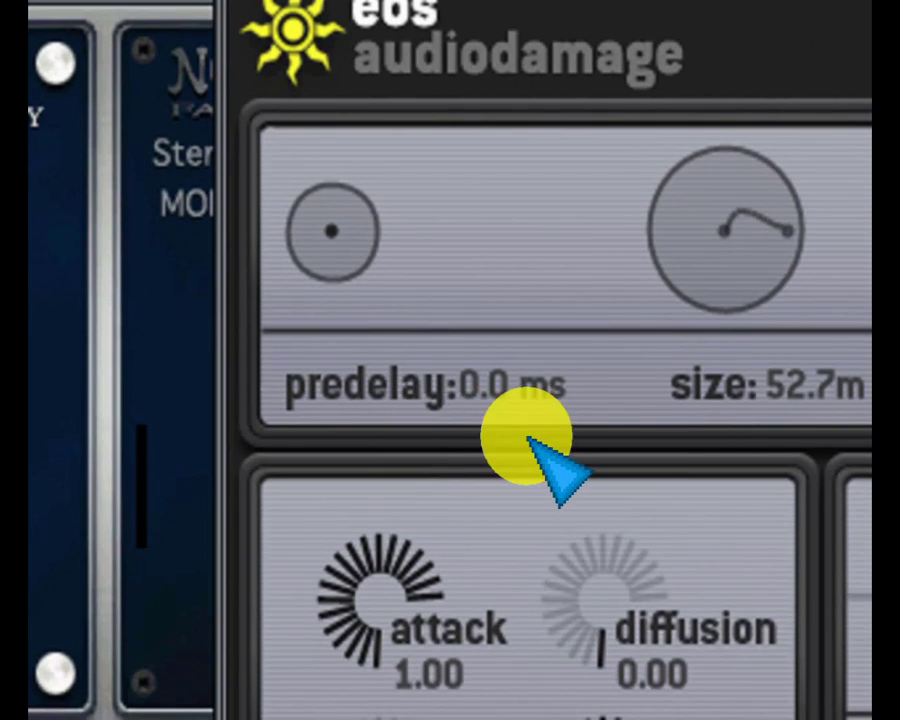
{"action": "left_click", "coordinate": [502, 378]}
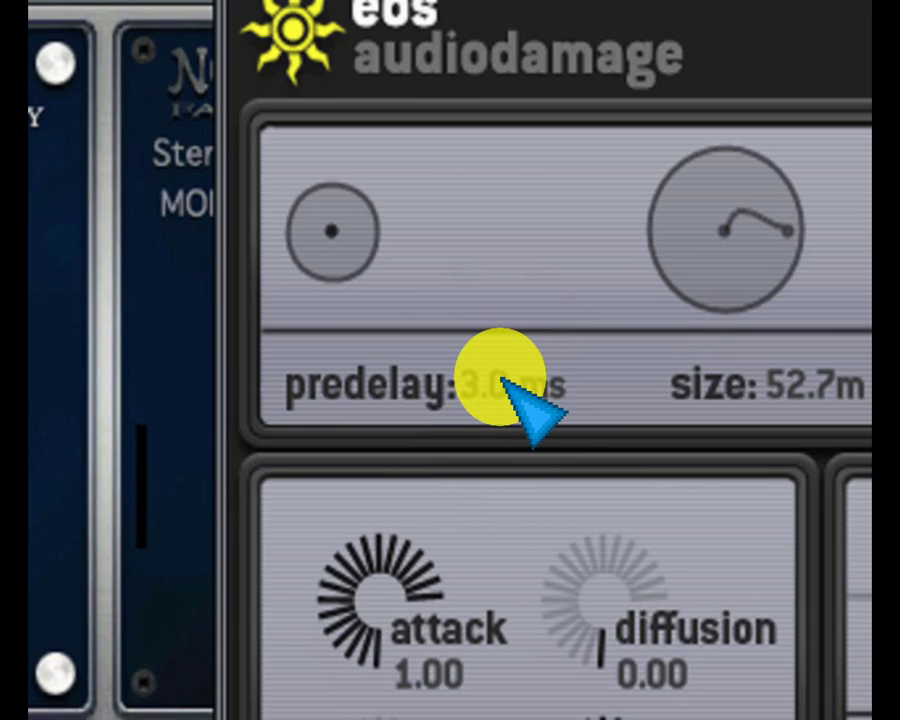
{"action": "scroll", "coordinate": [502, 378], "scroll_direction": "up", "scroll_amount": 2}
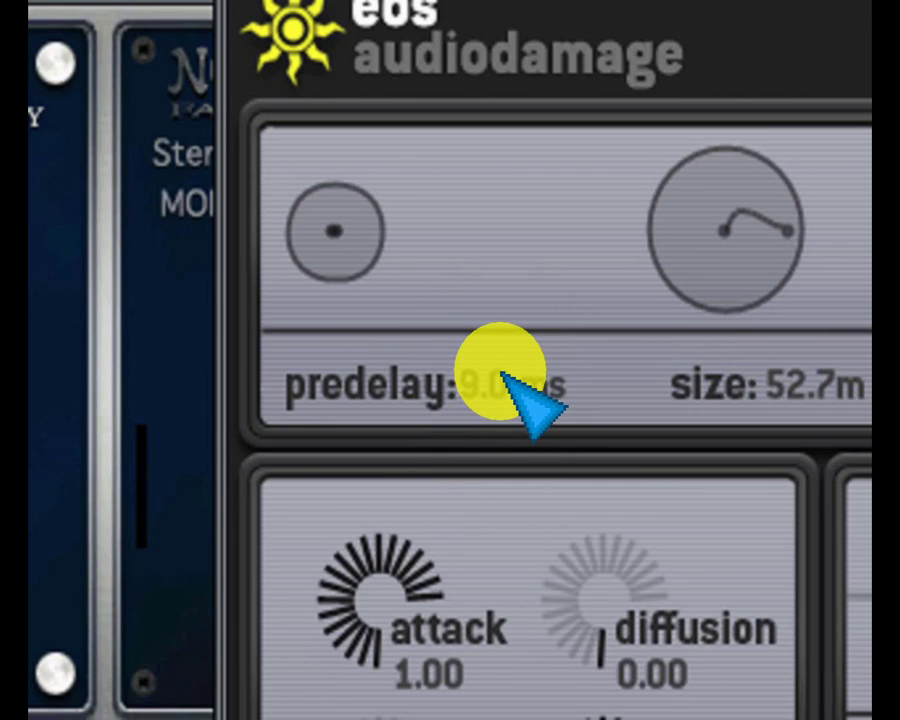
{"action": "scroll", "coordinate": [502, 378], "scroll_direction": "up", "scroll_amount": 1}
{"action": "scroll", "coordinate": [505, 372], "scroll_direction": "up", "scroll_amount": 11}
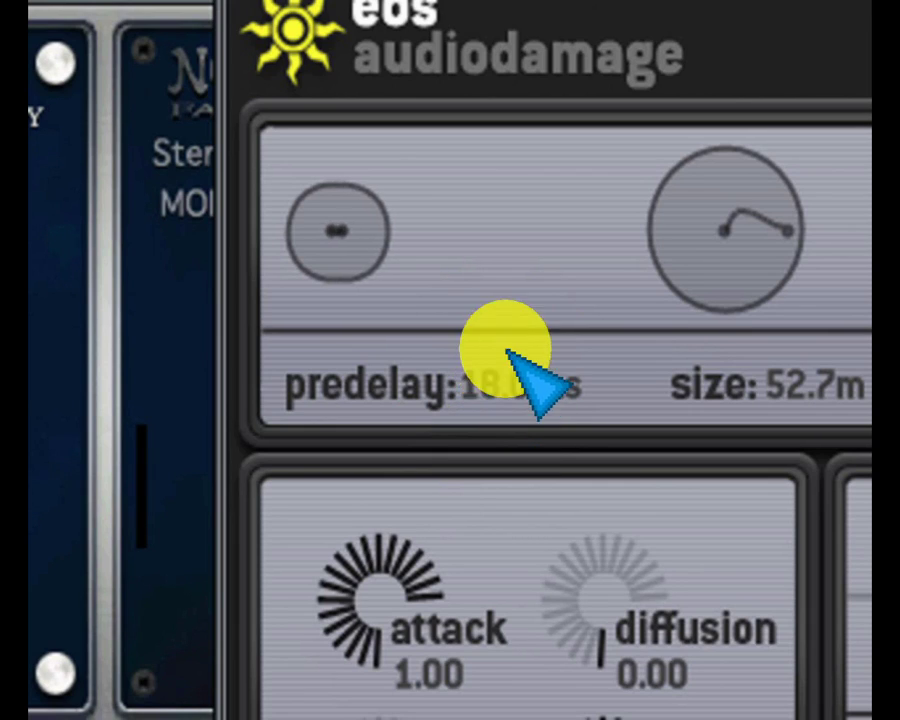
{"action": "scroll", "coordinate": [508, 344], "scroll_direction": "down", "scroll_amount": 13}
{"action": "scroll", "coordinate": [498, 395], "scroll_direction": "down", "scroll_amount": 2}
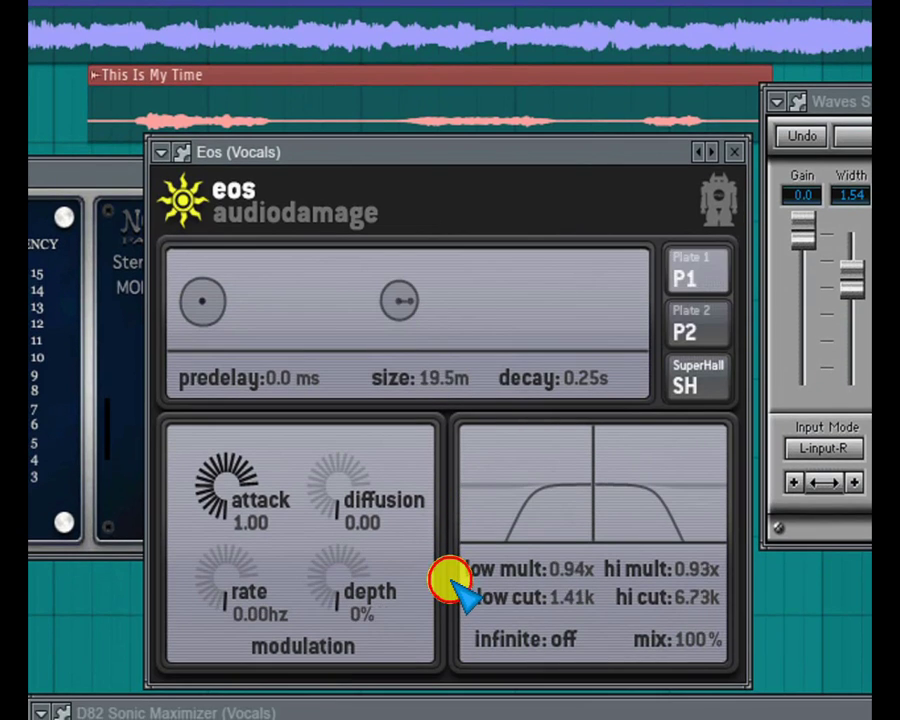
Play the song, raise the Eos predelay to 300 ms during playback, and stop the song
{"action": "left_click", "coordinate": [450, 590]}
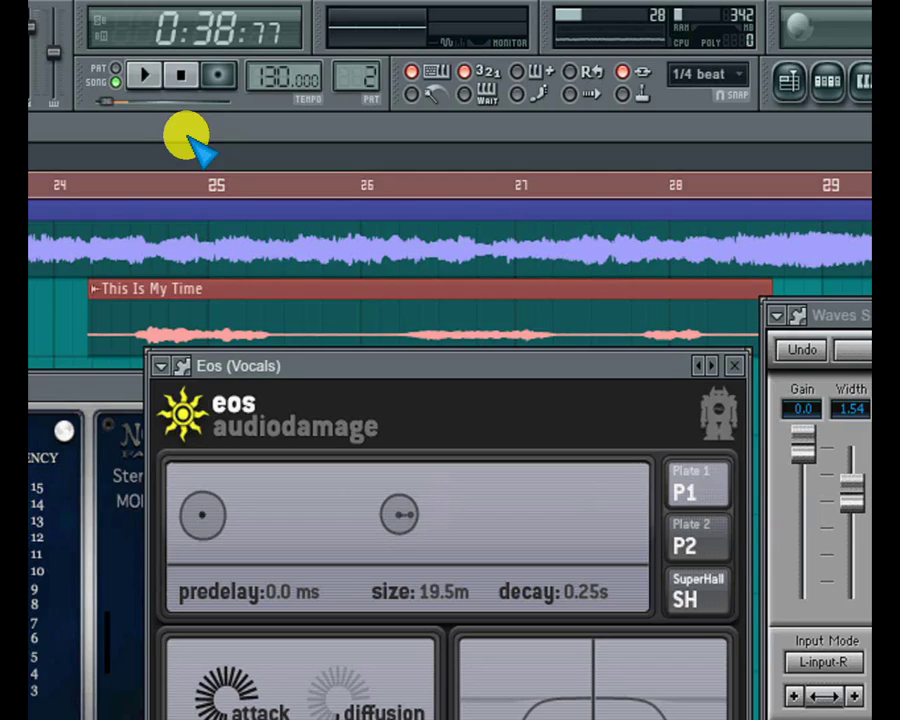
{"action": "left_click", "coordinate": [145, 75]}
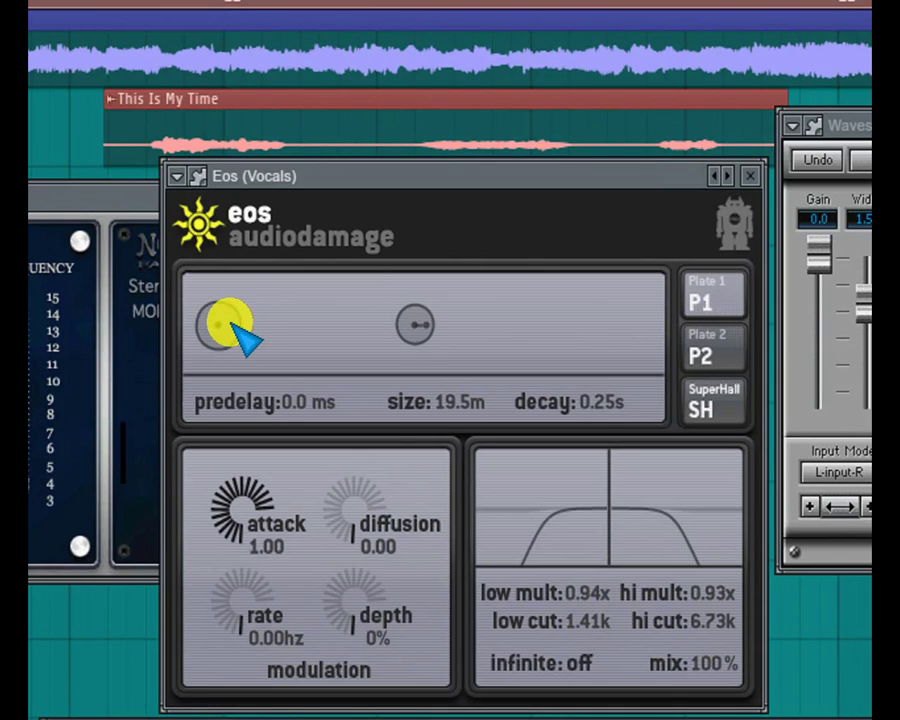
{"action": "left_click_drag", "start_coordinate": [232, 324], "coordinate": [376, 332]}
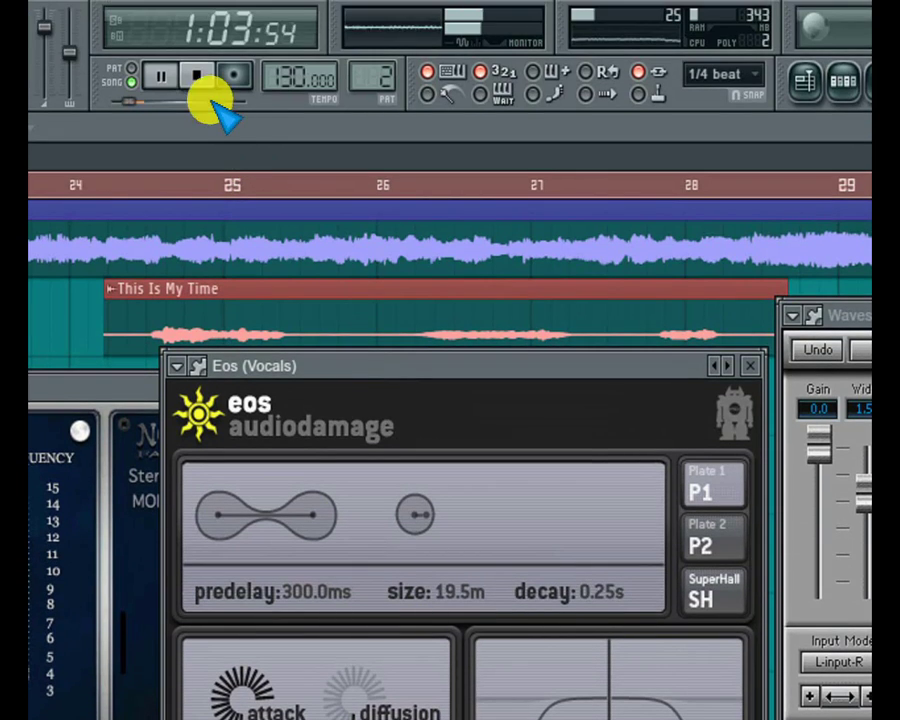
{"action": "left_click", "coordinate": [198, 78]}
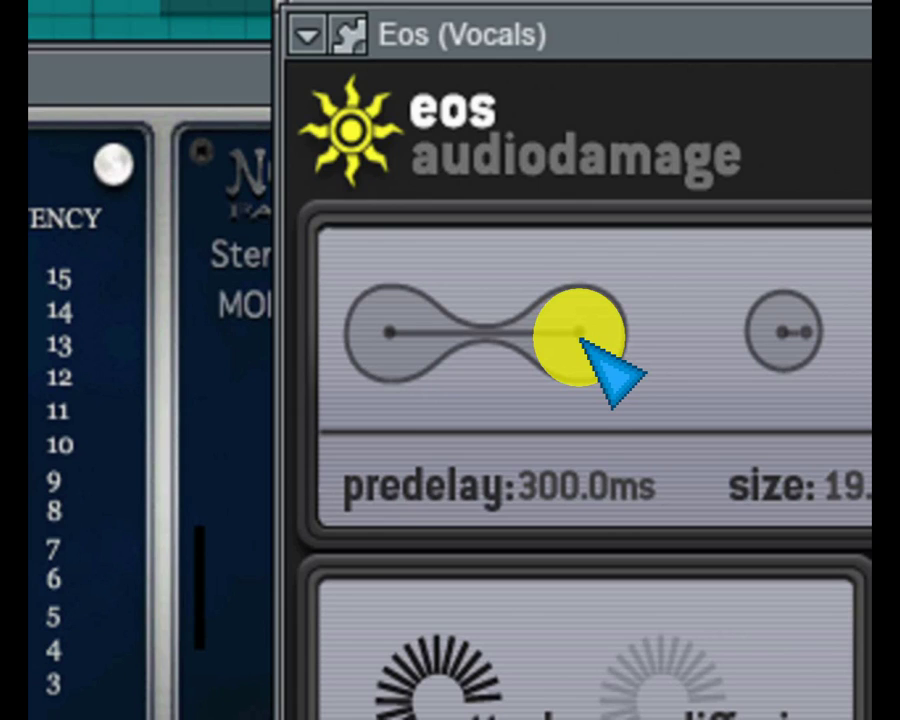
Sweep the predelay graphic repeatedly between 0 ms and 300 ms, leaving it at 0 ms
{"action": "left_click_drag", "start_coordinate": [580, 337], "coordinate": [298, 368]}
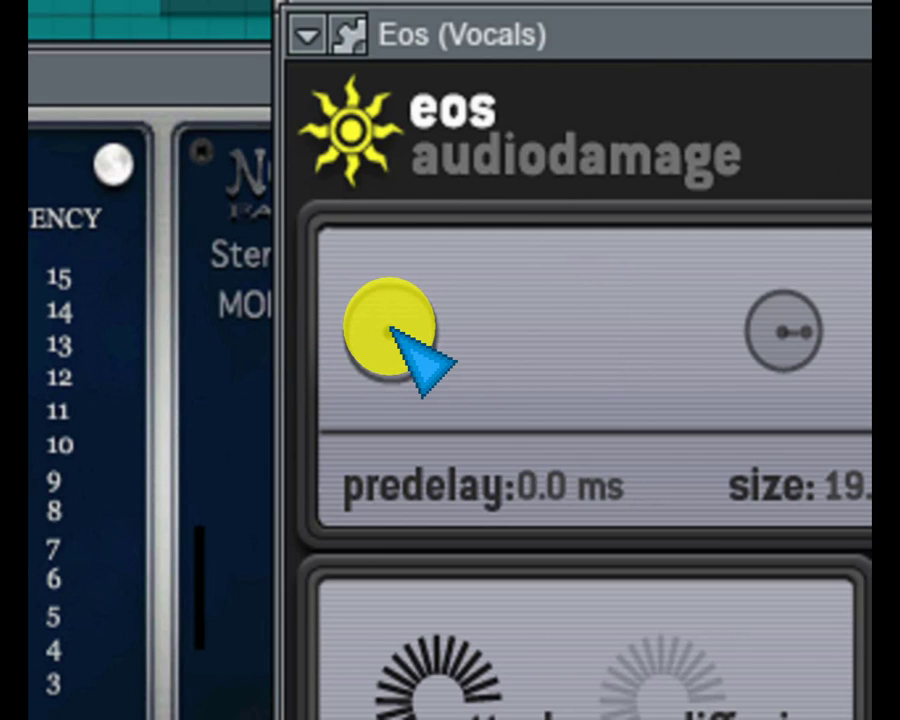
{"action": "left_click_drag", "start_coordinate": [390, 328], "coordinate": [740, 330]}
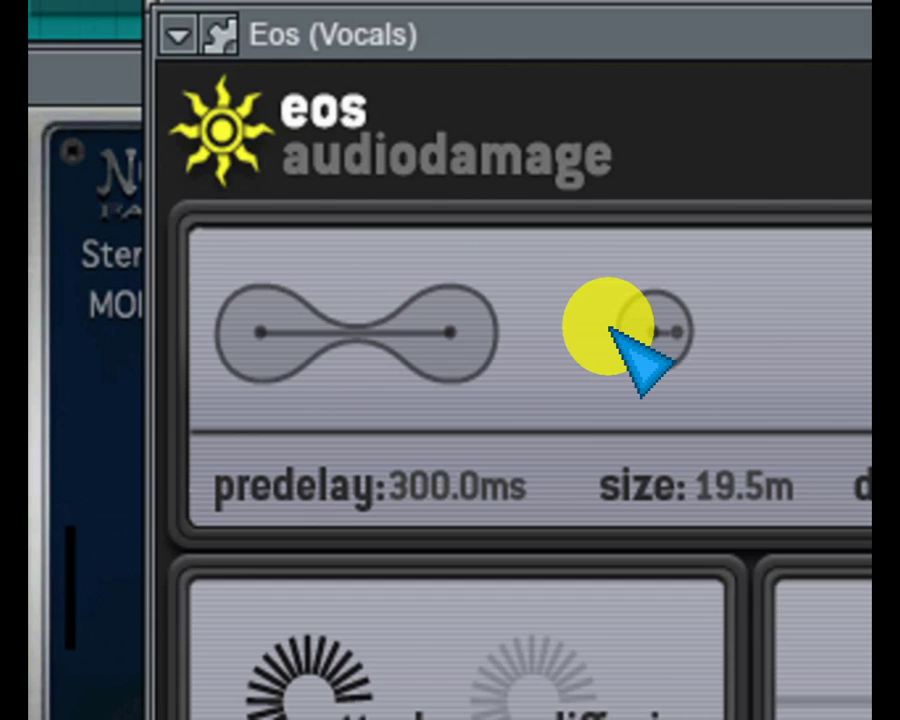
{"action": "left_click_drag", "start_coordinate": [455, 330], "coordinate": [203, 342]}
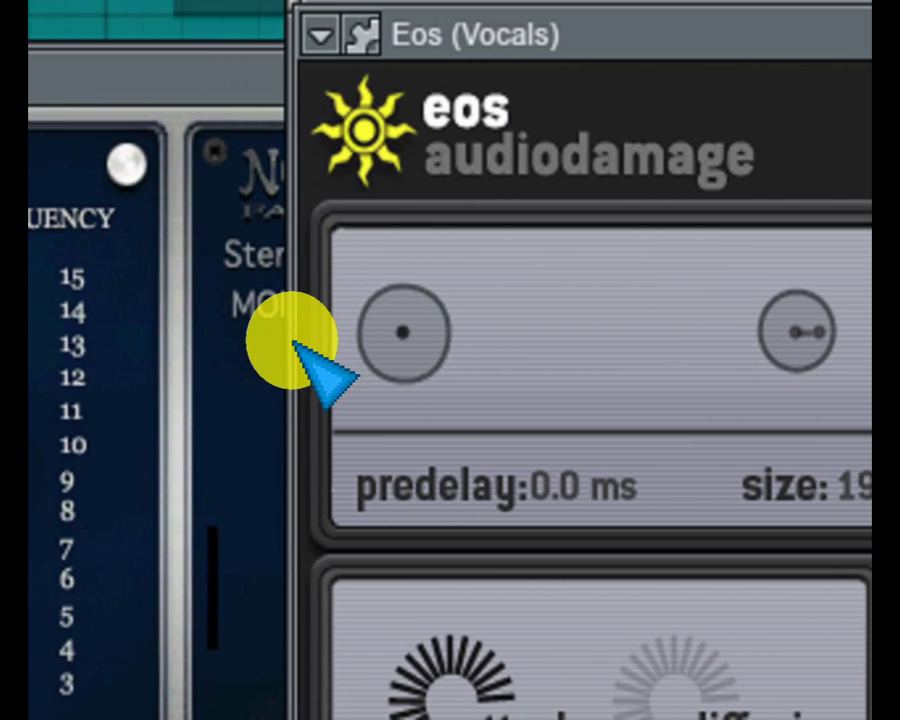
{"action": "left_click", "coordinate": [392, 338]}
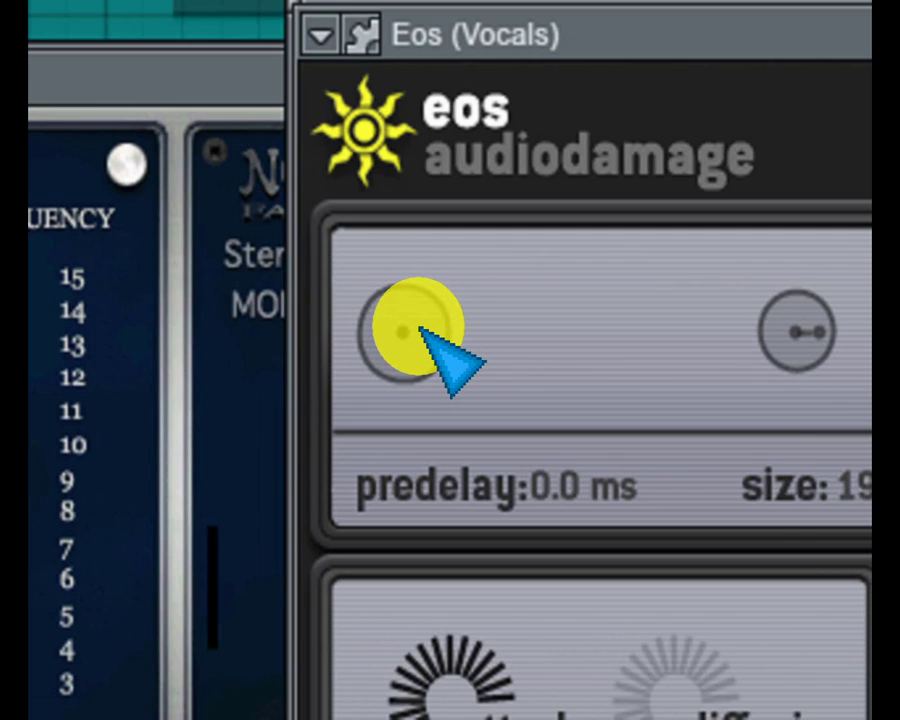
{"action": "left_click_drag", "start_coordinate": [420, 330], "coordinate": [691, 318]}
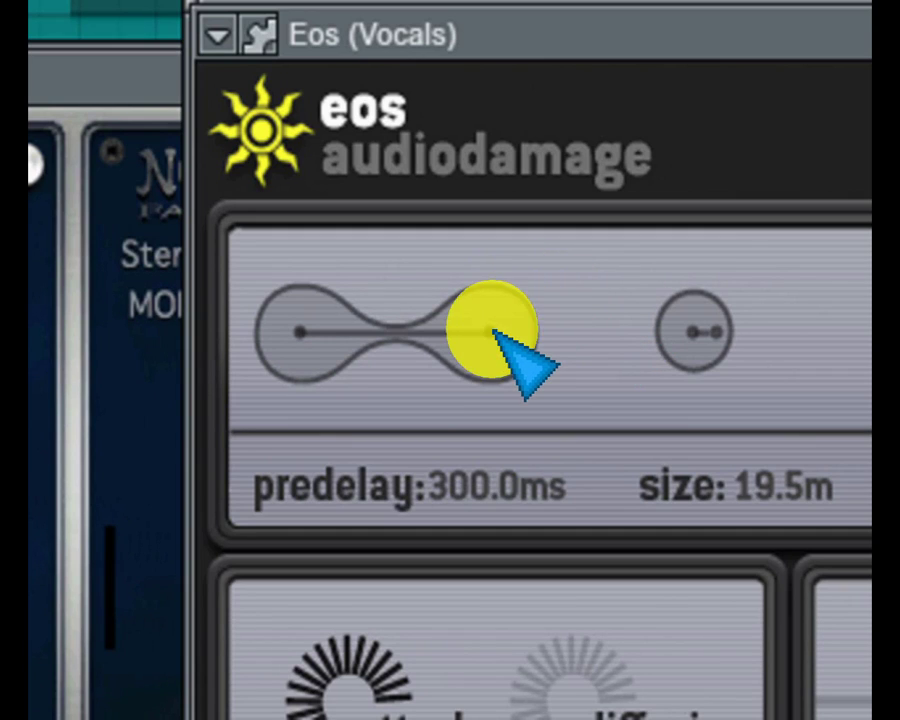
{"action": "left_click_drag", "start_coordinate": [490, 326], "coordinate": [239, 352]}
{"action": "left_click_drag", "start_coordinate": [372, 350], "coordinate": [358, 338]}
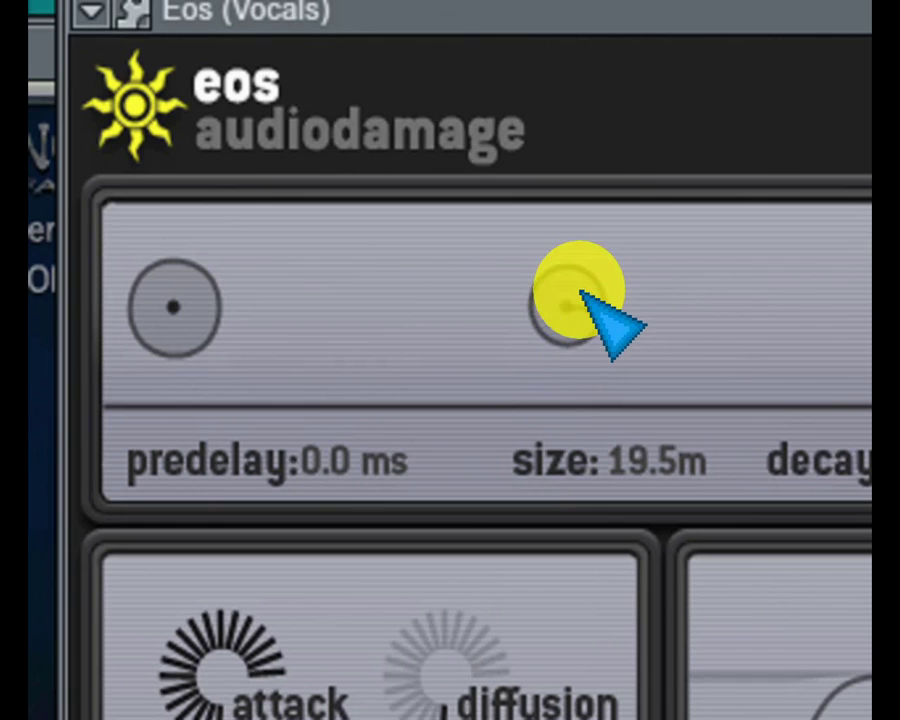
Stretch the decay to 4.20 s and return it to 0.25 s, and sweep the size from 60.0 m to 3.8 m
{"action": "left_click_drag", "start_coordinate": [580, 295], "coordinate": [826, 294]}
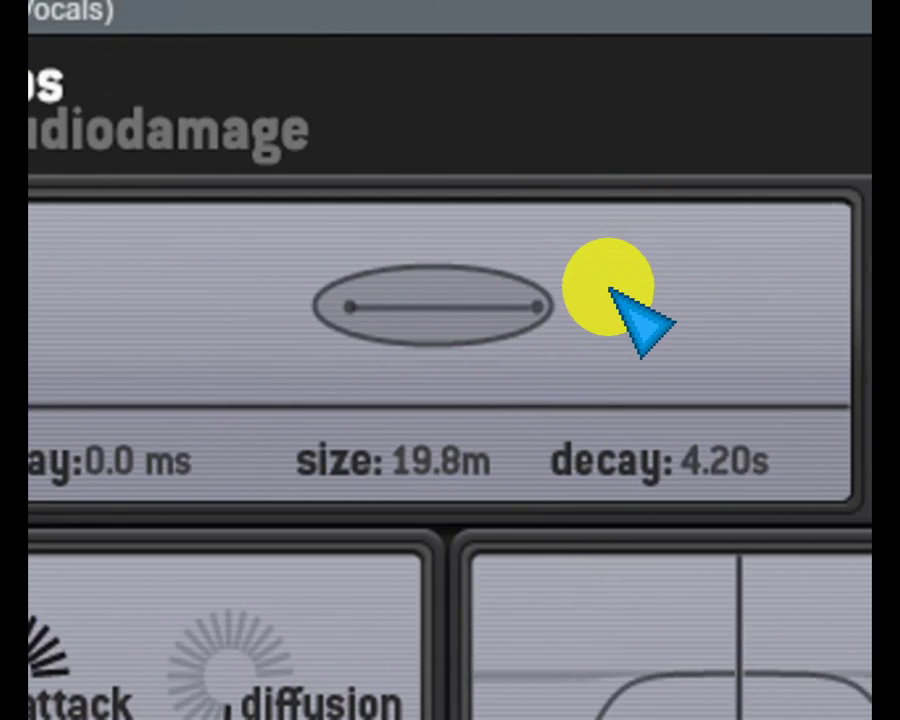
{"action": "left_click_drag", "start_coordinate": [612, 292], "coordinate": [324, 344]}
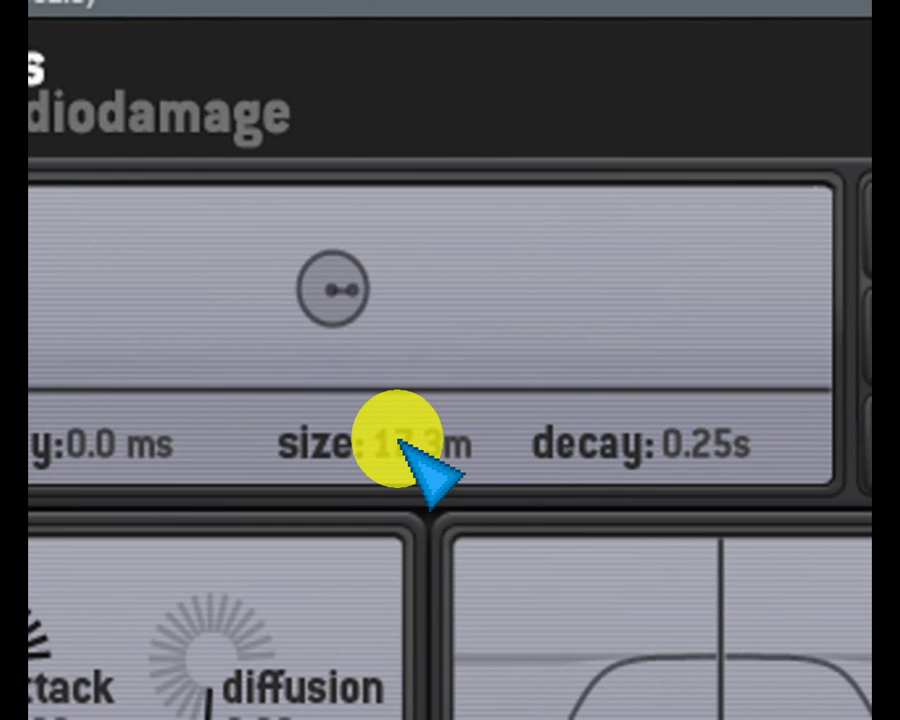
{"action": "left_click_drag", "start_coordinate": [399, 445], "coordinate": [383, 156]}
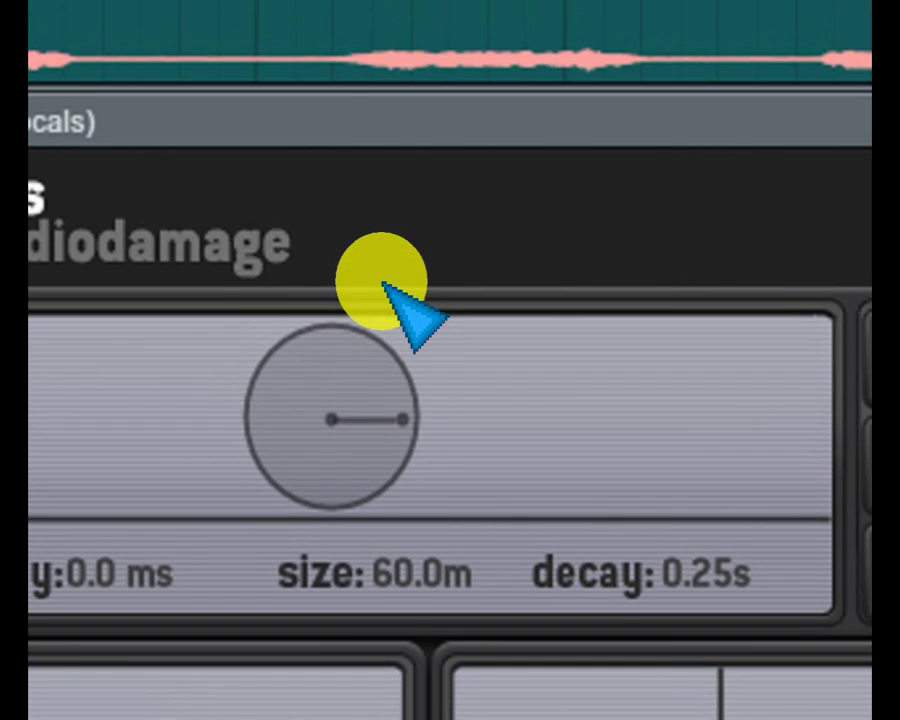
{"action": "left_click_drag", "start_coordinate": [384, 284], "coordinate": [382, 466]}
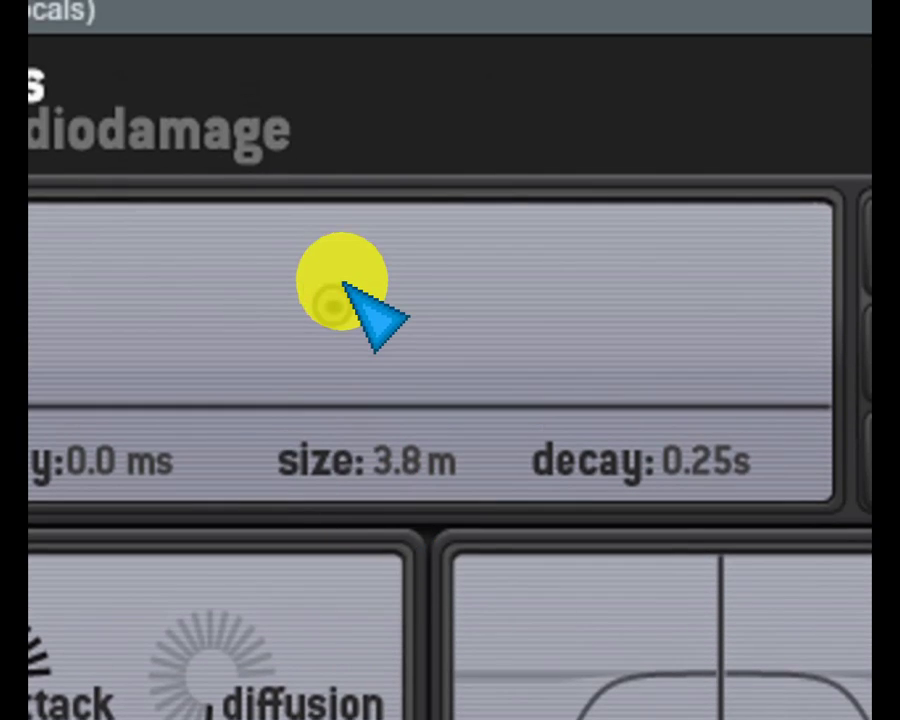
Enlarge the reverb's size and decay together through the room graphic, and shrink the size back to 3.8 m
{"action": "mouse_move", "coordinate": [341, 289]}
{"action": "left_mouse_down"}
{"action": "mouse_move", "coordinate": [518, 286]}
{"action": "mouse_move", "coordinate": [358, 291]}
{"action": "mouse_move", "coordinate": [354, 301]}
{"action": "left_mouse_up"}
{"action": "left_click_drag", "start_coordinate": [354, 257], "coordinate": [400, 173]}
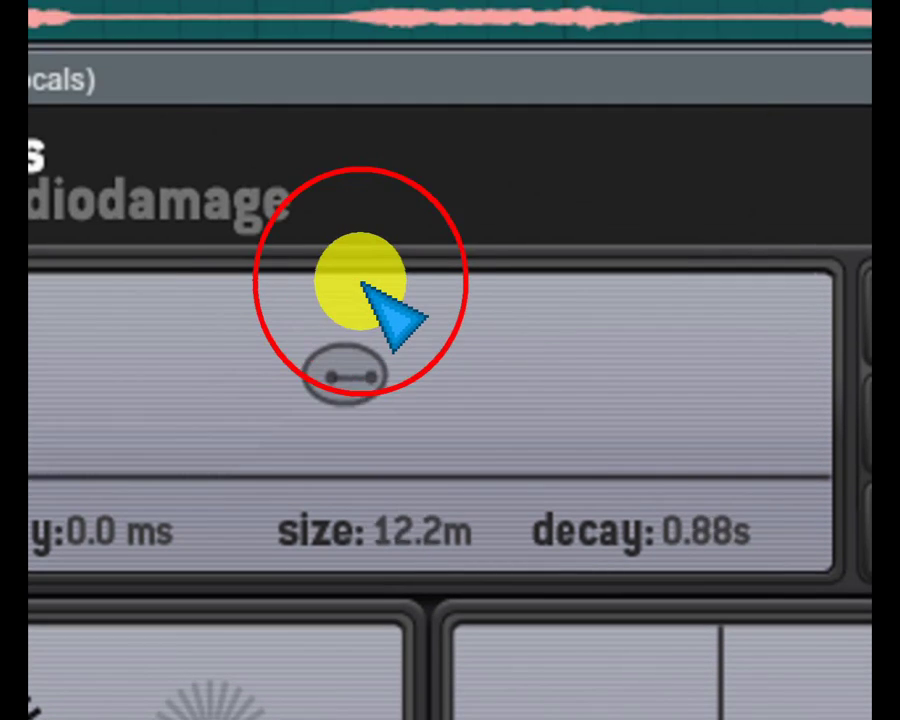
{"action": "left_click_drag", "start_coordinate": [400, 277], "coordinate": [518, 52]}
{"action": "left_click_drag", "start_coordinate": [519, 284], "coordinate": [348, 719]}
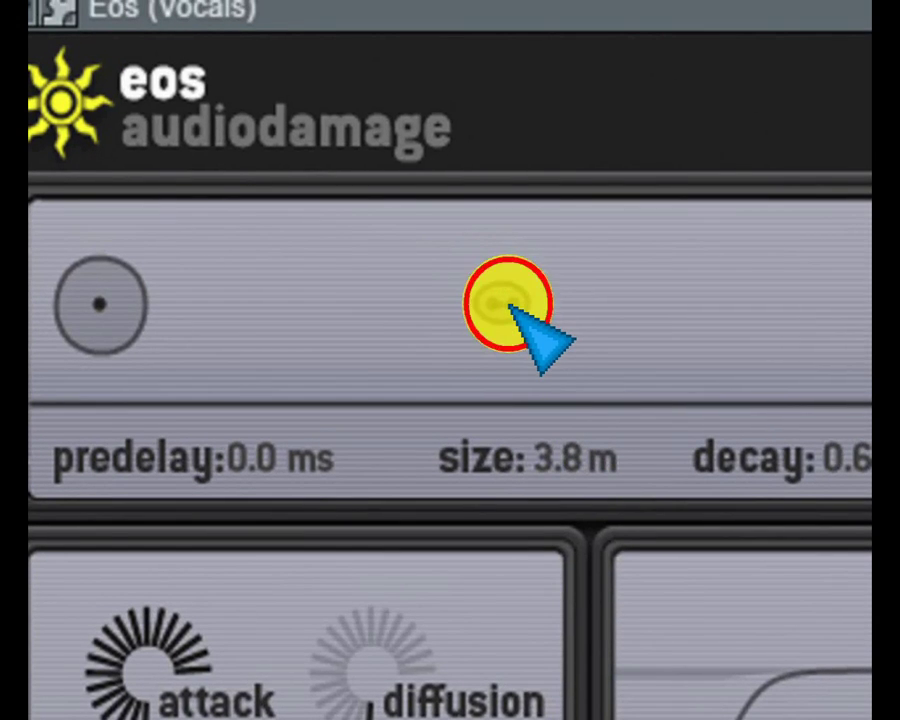
Audition larger and smaller room shapes on the vocals, ending at a size of 22.3 m and a decay of 0.59 s
{"action": "left_click_drag", "start_coordinate": [508, 305], "coordinate": [545, 195]}
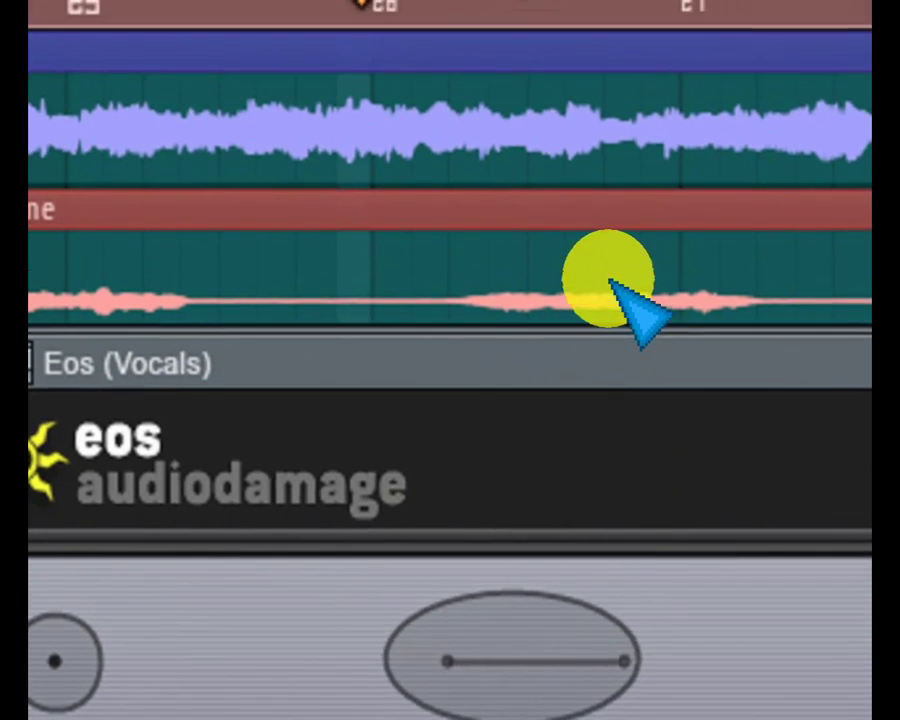
{"action": "left_click_drag", "start_coordinate": [612, 283], "coordinate": [606, 446]}
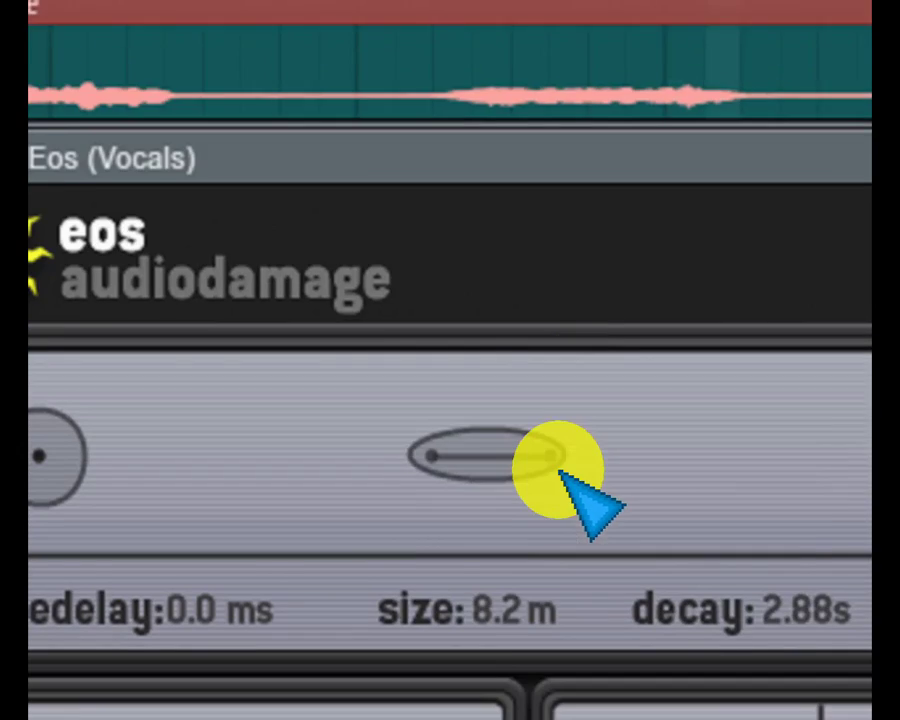
{"action": "left_click_drag", "start_coordinate": [558, 468], "coordinate": [552, 511]}
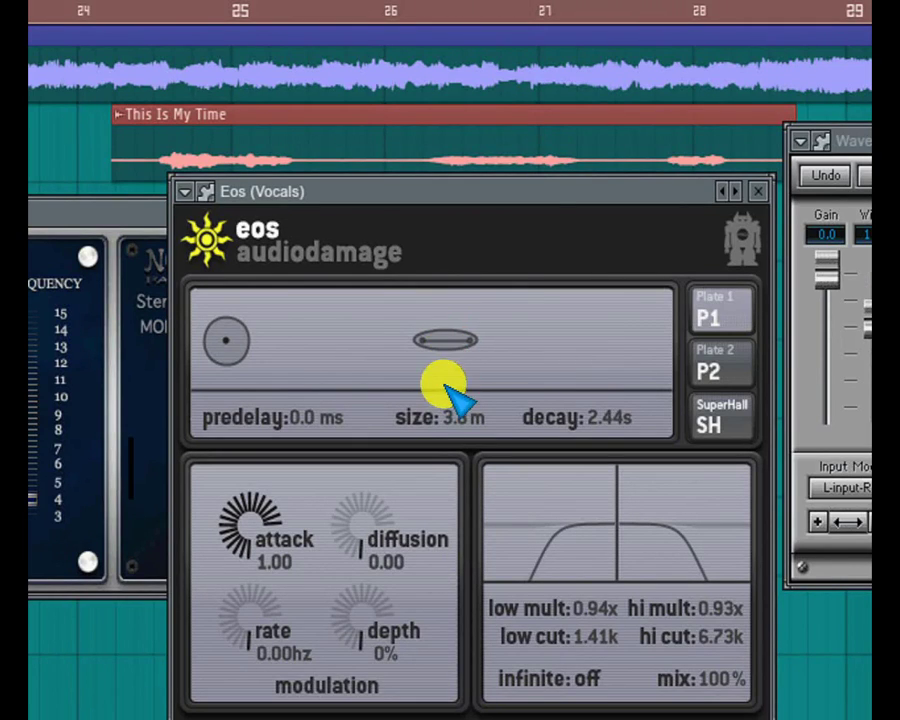
{"action": "left_click_drag", "start_coordinate": [447, 390], "coordinate": [470, 337]}
{"action": "left_click", "coordinate": [459, 331]}
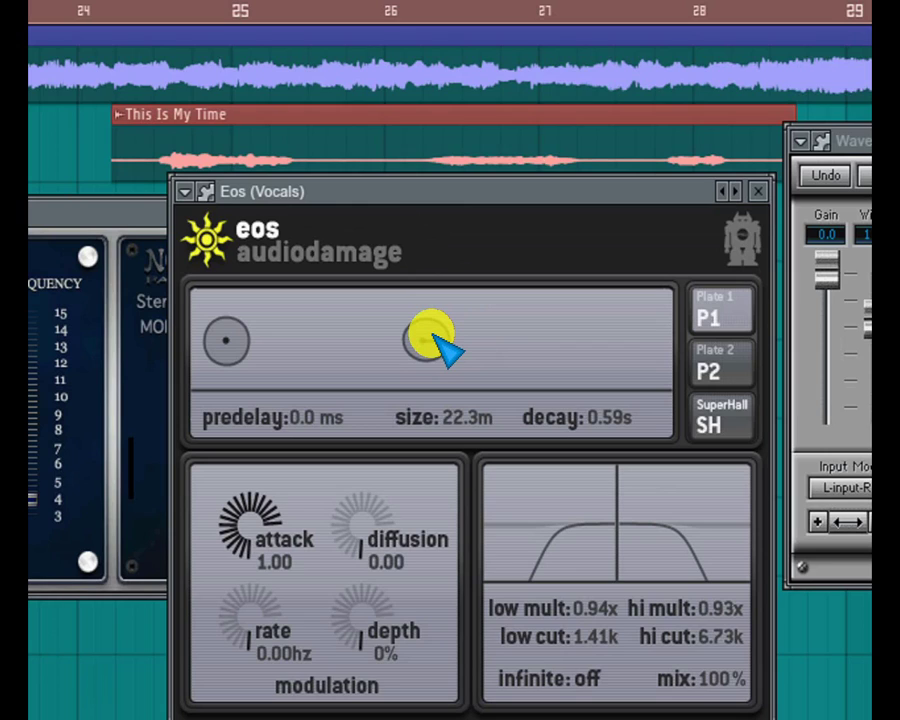
Vary the reverb's size and decay through the room graphic, ending at a size of 49.0 m and a decay of 0.25 s
{"action": "left_click_drag", "start_coordinate": [458, 336], "coordinate": [451, 268]}
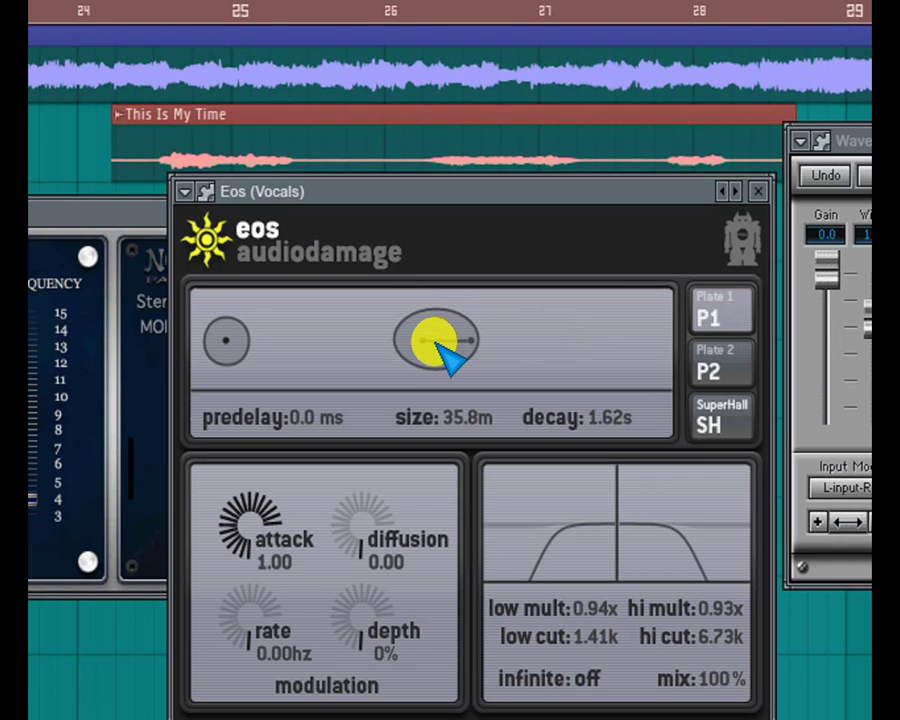
{"action": "left_click_drag", "start_coordinate": [438, 342], "coordinate": [428, 267]}
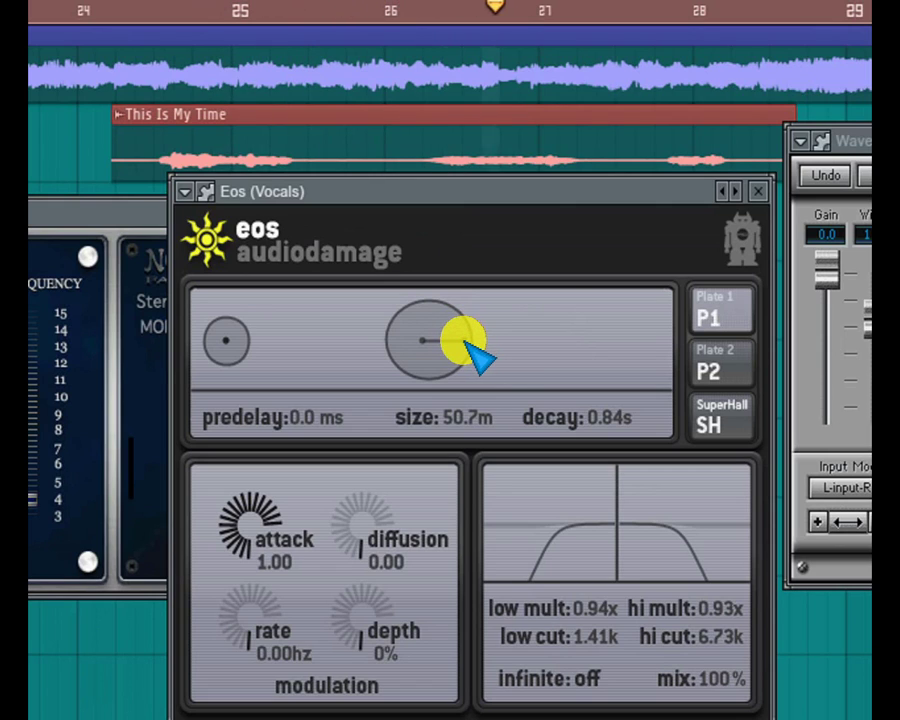
{"action": "left_click_drag", "start_coordinate": [464, 338], "coordinate": [444, 341]}
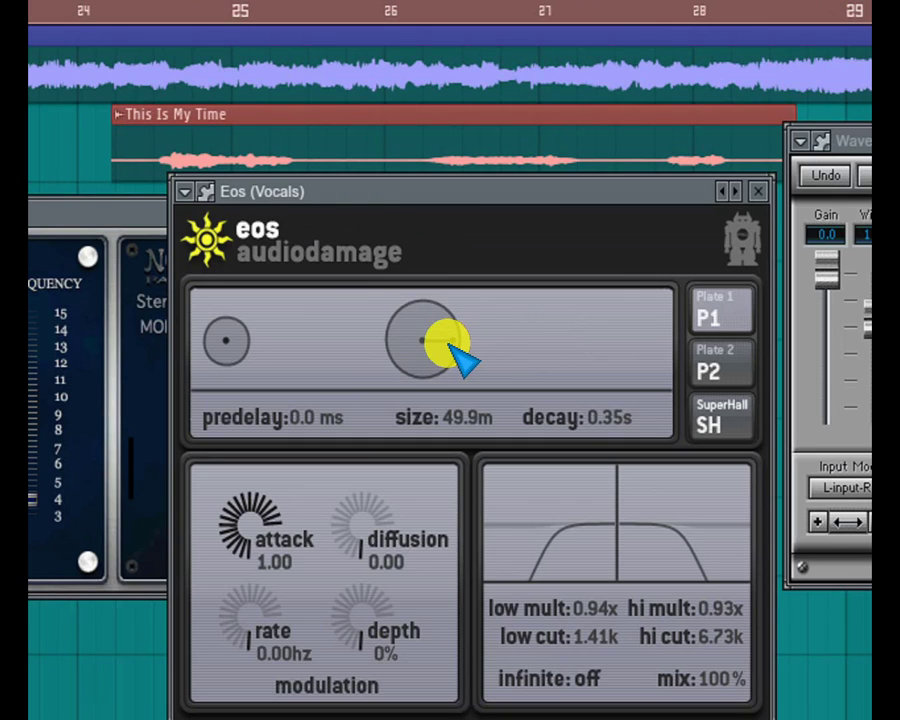
{"action": "left_click_drag", "start_coordinate": [444, 341], "coordinate": [434, 349]}
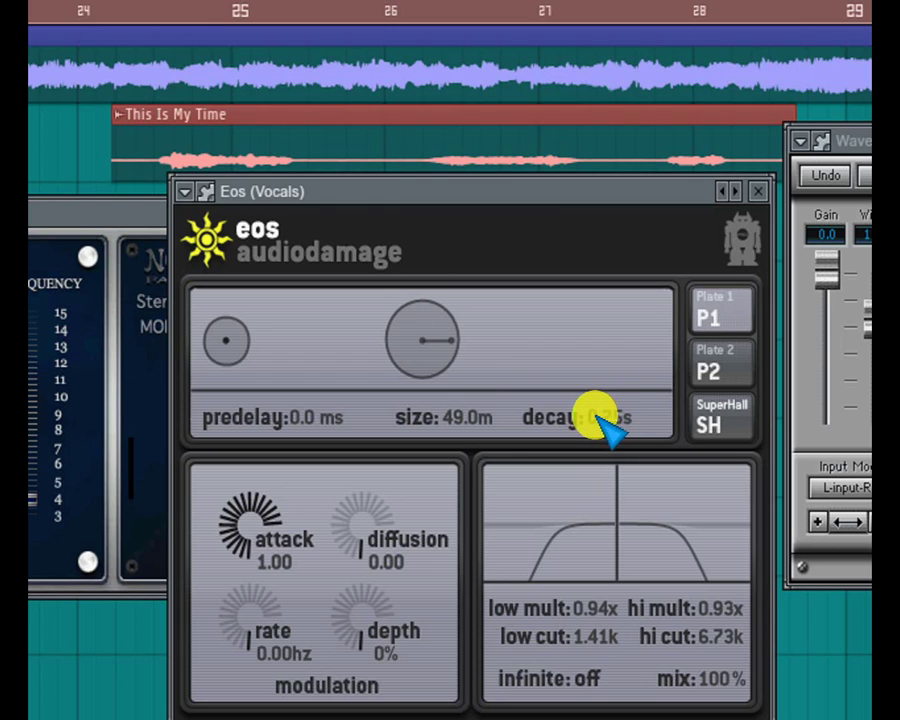
{"action": "mouse_move", "coordinate": [595, 417]}
{"action": "left_mouse_down"}
{"action": "mouse_move", "coordinate": [584, 358]}
{"action": "mouse_move", "coordinate": [583, 426]}
{"action": "left_mouse_up"}
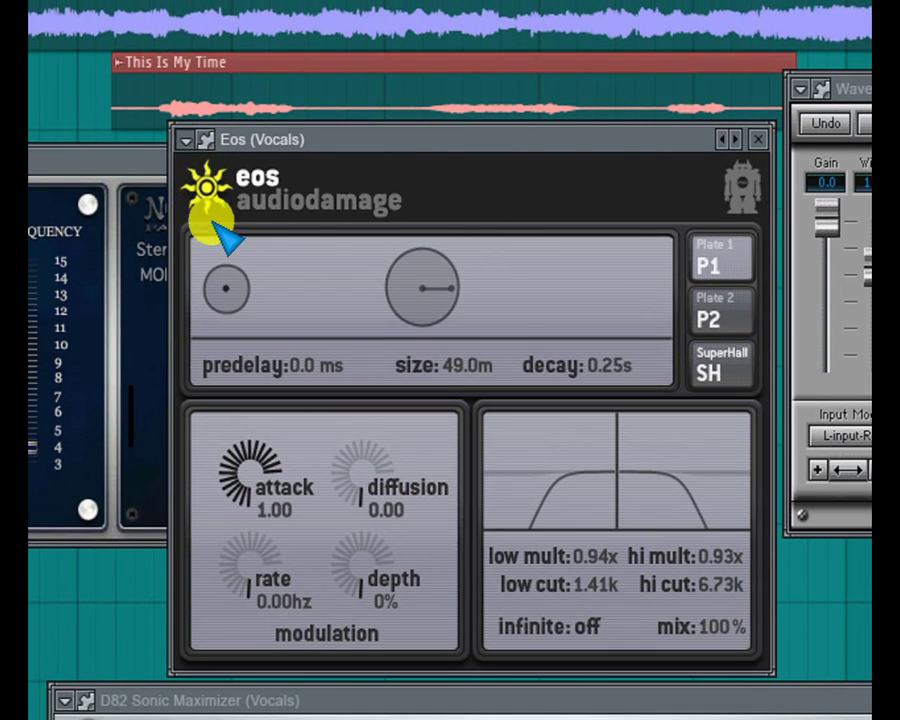
Reshape the reverb's filter curve to low cut 1.21k, low mult 0.97x, hi cut 7.53k and hi mult 0.89x
{"action": "left_click_drag", "start_coordinate": [486, 464], "coordinate": [479, 526]}
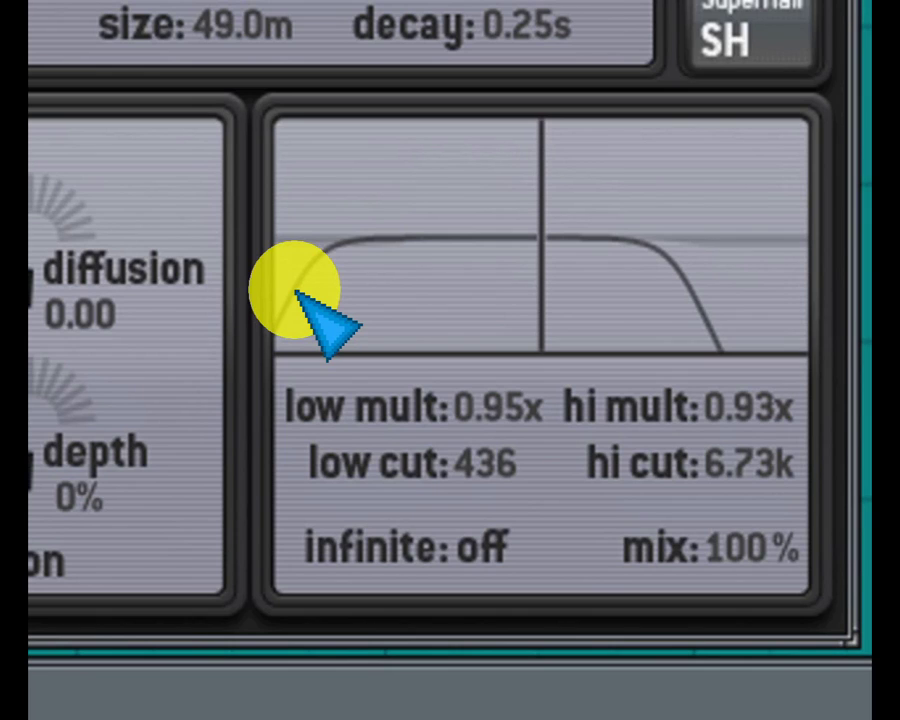
{"action": "left_click_drag", "start_coordinate": [296, 291], "coordinate": [367, 290]}
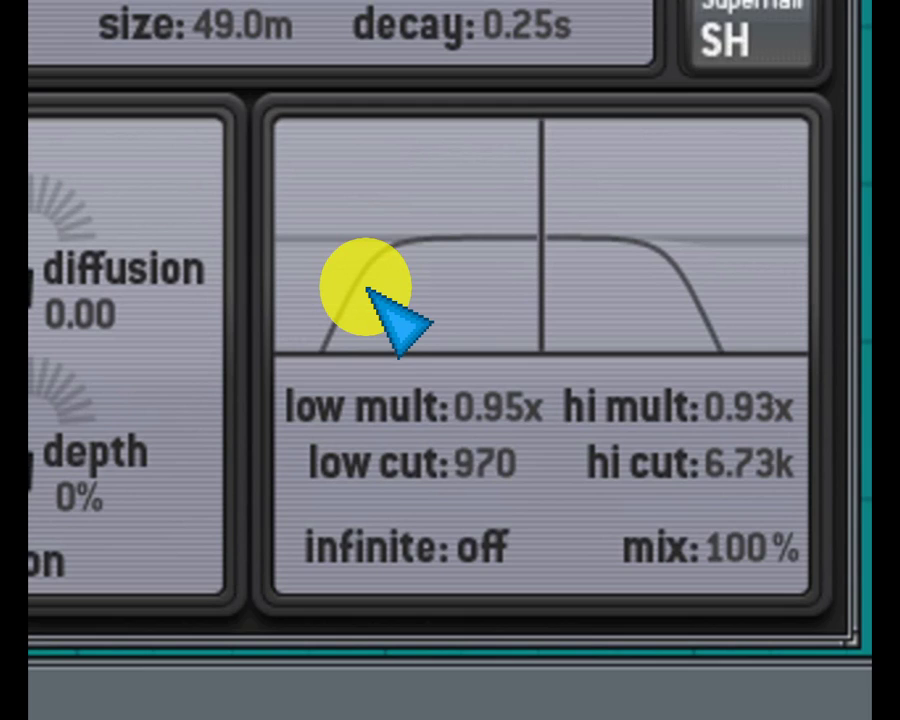
{"action": "left_click_drag", "start_coordinate": [367, 290], "coordinate": [433, 292]}
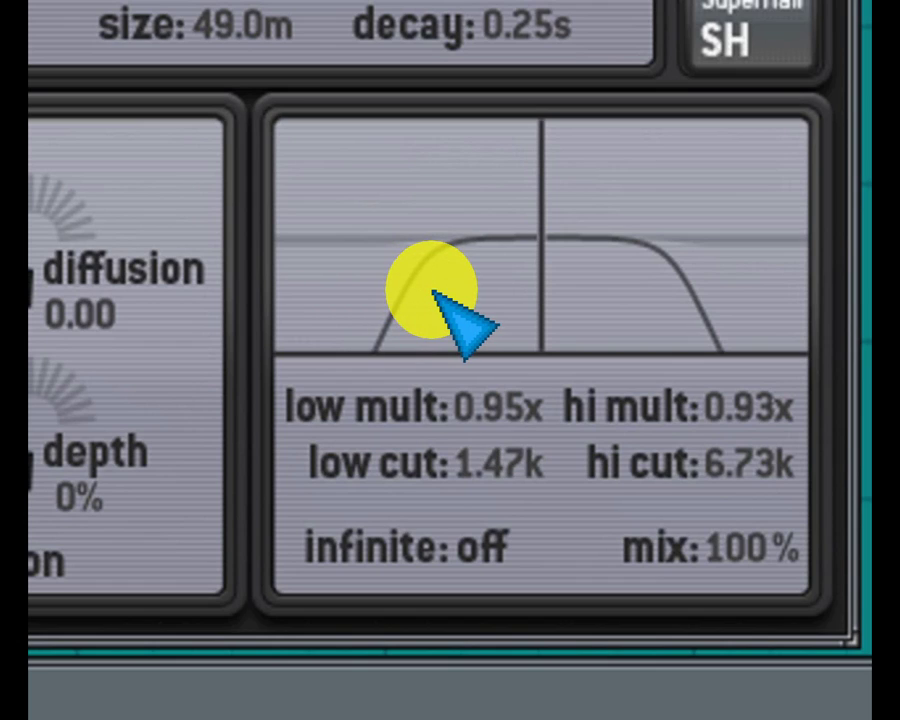
{"action": "left_click_drag", "start_coordinate": [433, 292], "coordinate": [430, 292]}
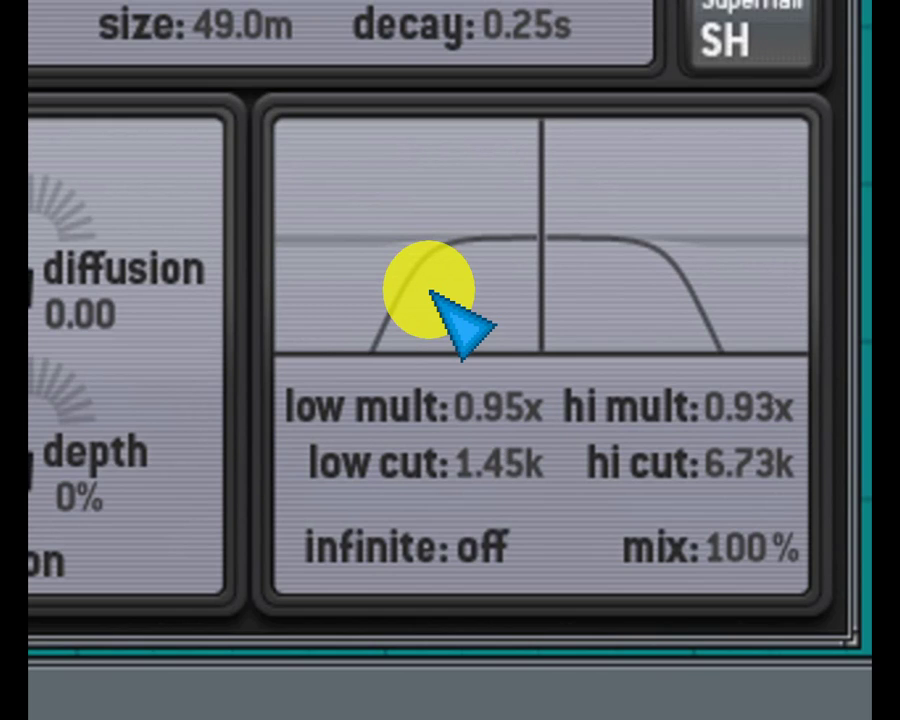
{"action": "left_click_drag", "start_coordinate": [430, 292], "coordinate": [399, 288]}
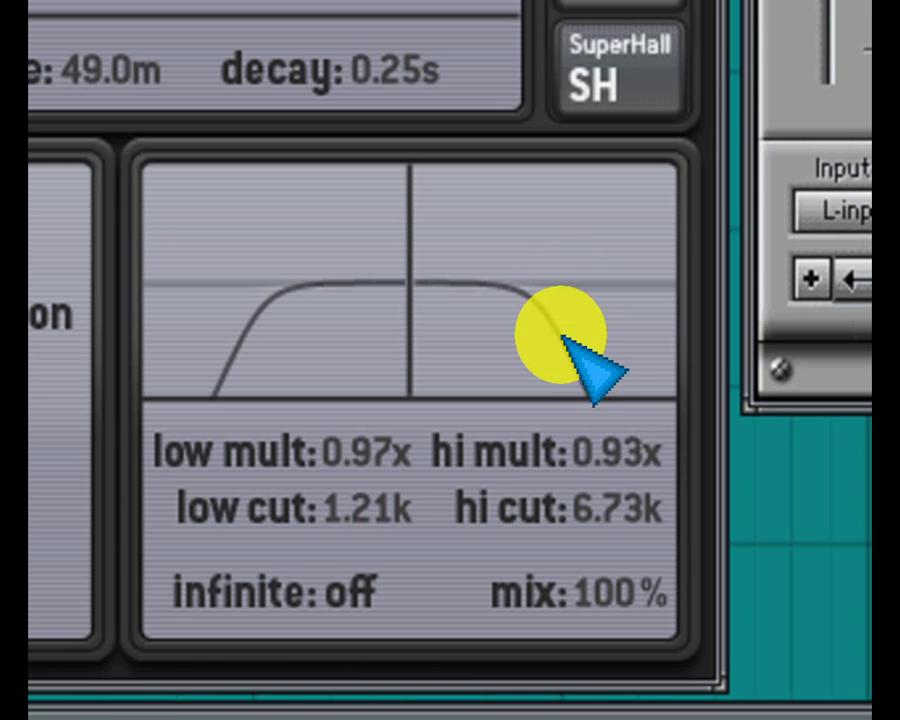
{"action": "left_click_drag", "start_coordinate": [558, 340], "coordinate": [663, 222]}
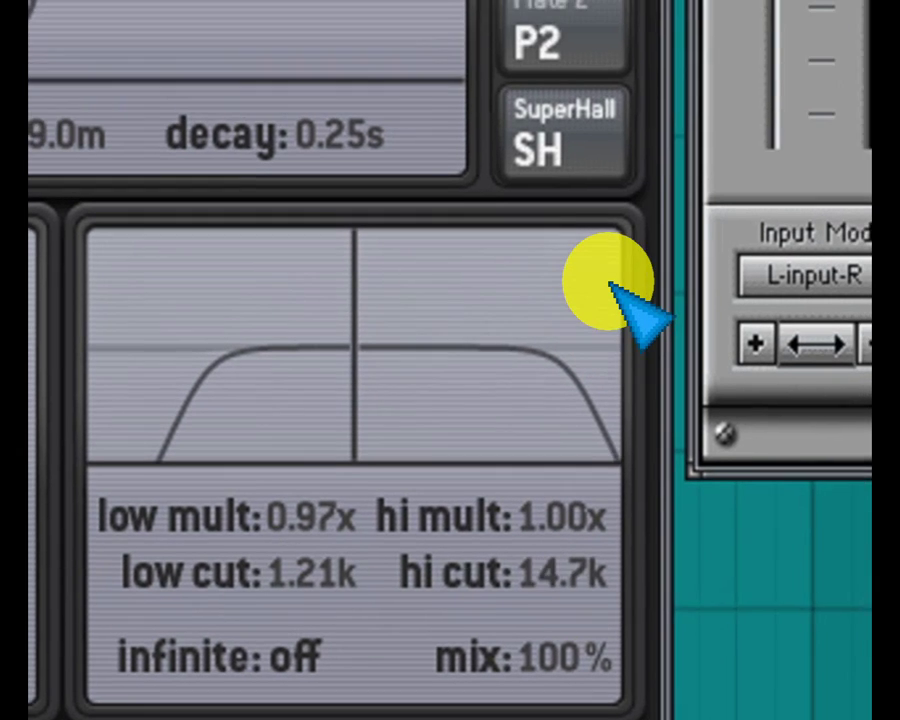
{"action": "left_click_drag", "start_coordinate": [610, 285], "coordinate": [430, 370]}
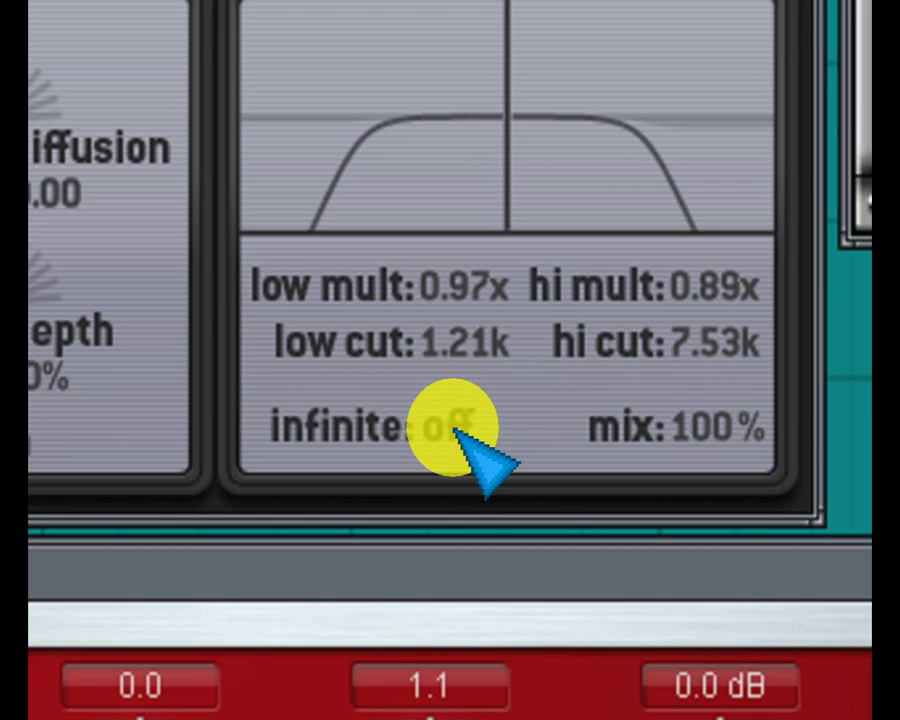
Toggle the reverb's infinite mode on and off to audition it on the vocals, leaving it off
{"action": "left_click", "coordinate": [452, 428]}
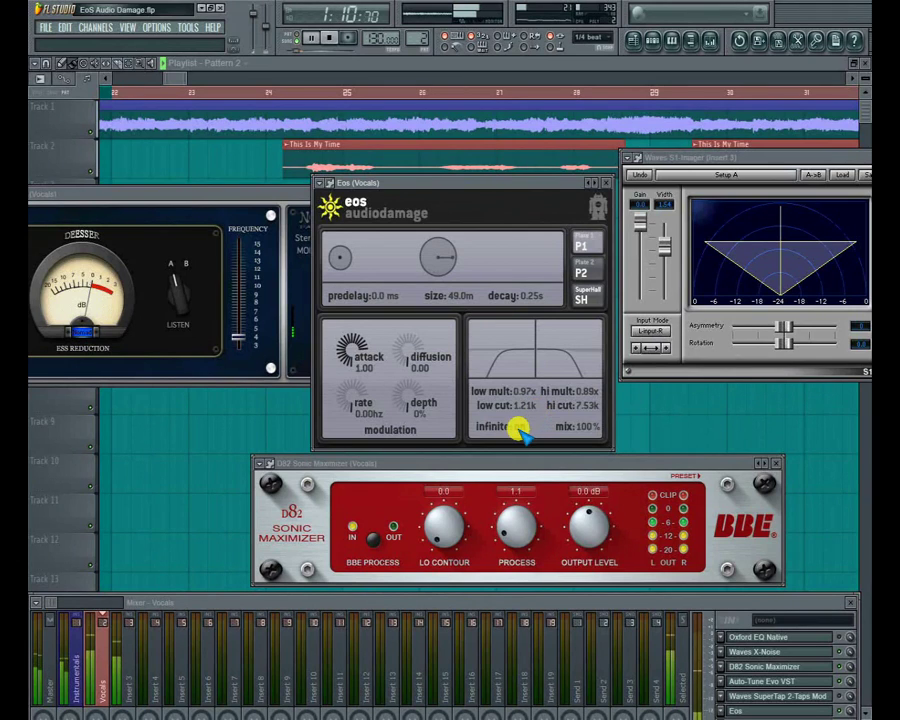
{"action": "left_click", "coordinate": [518, 428]}
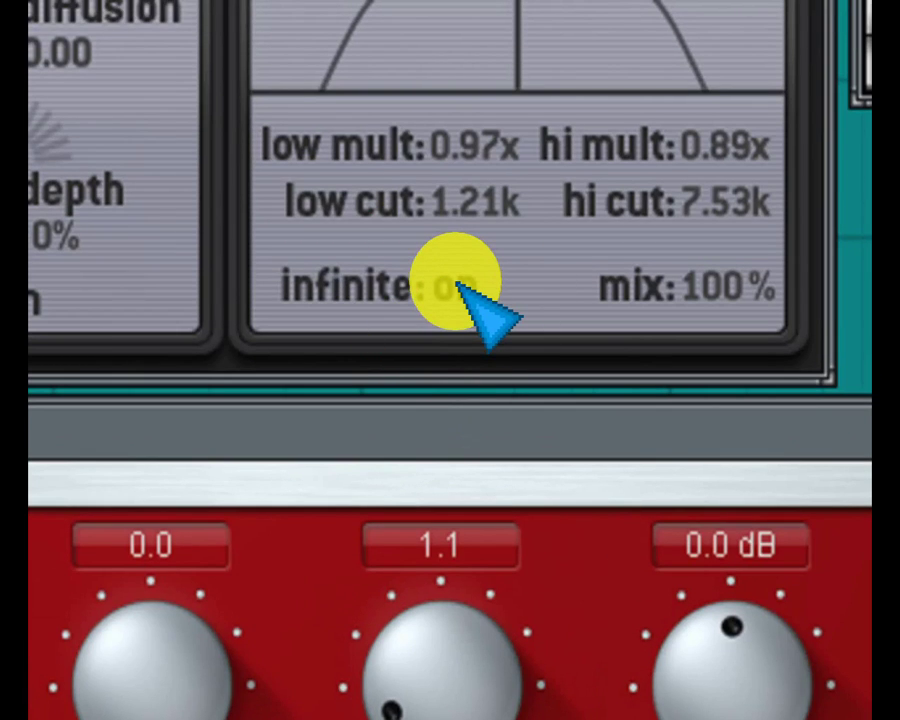
{"action": "left_click", "coordinate": [456, 284]}
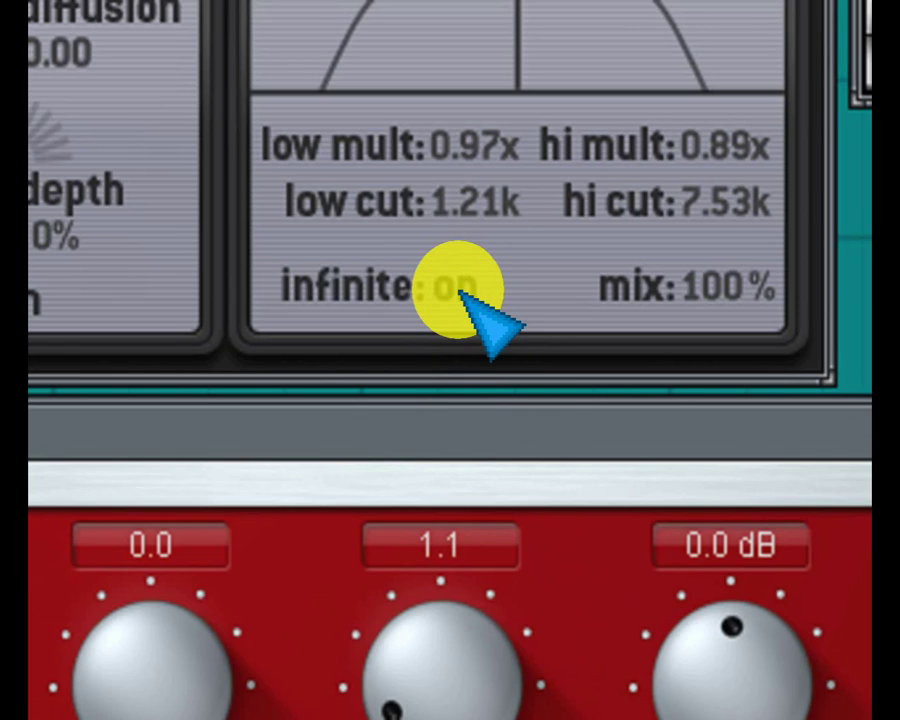
{"action": "left_click", "coordinate": [459, 290]}
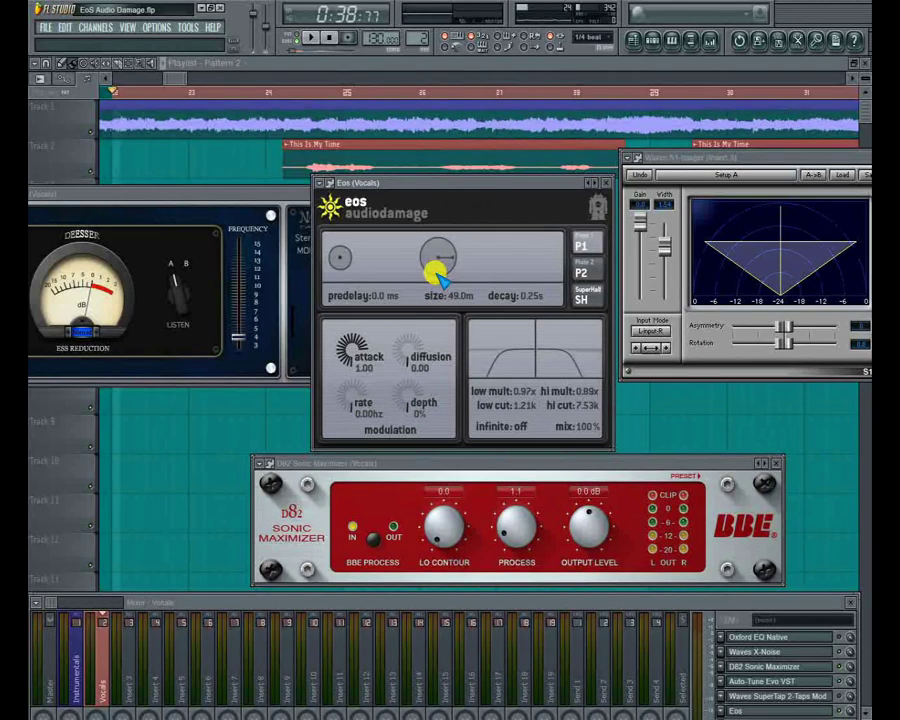
Play the track and enlarge the reverb's room graphic to a size of 40.3 m and a decay of 0.98 s
{"action": "key", "text": "space"}
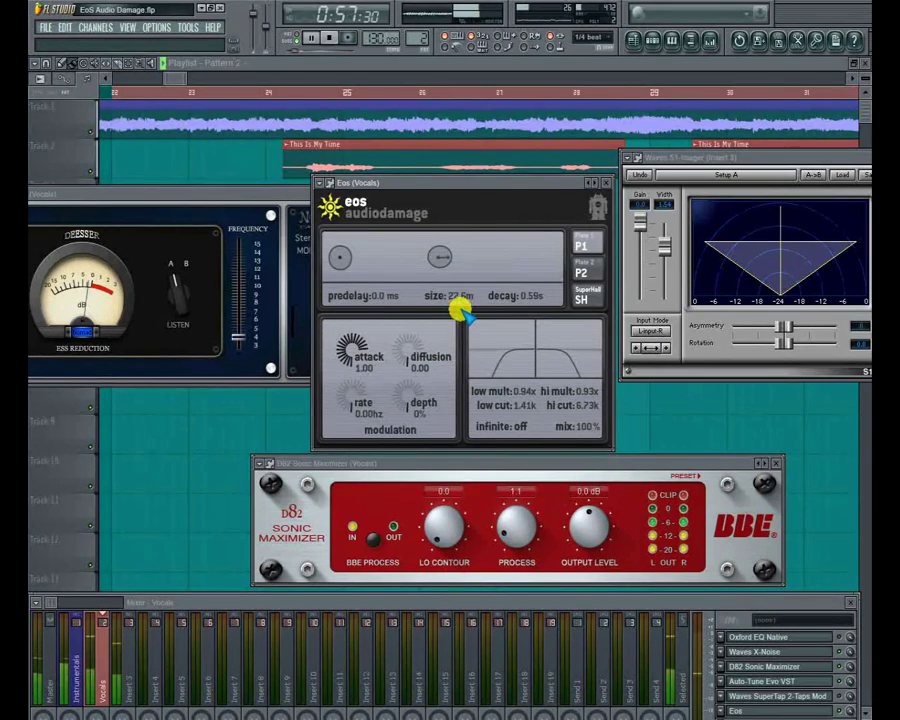
{"action": "left_click_drag", "start_coordinate": [447, 270], "coordinate": [394, 255]}
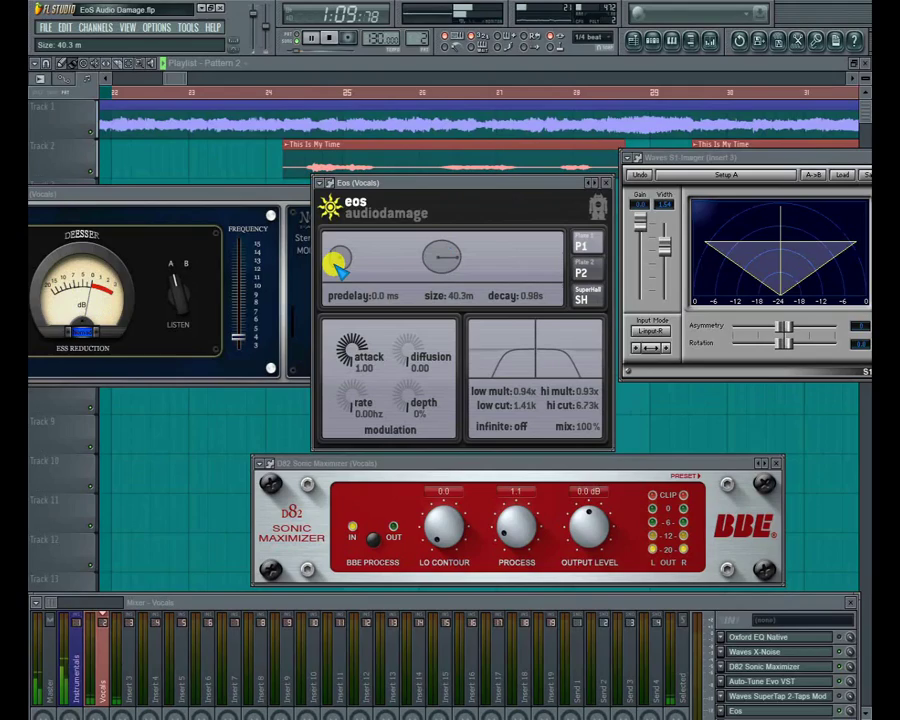